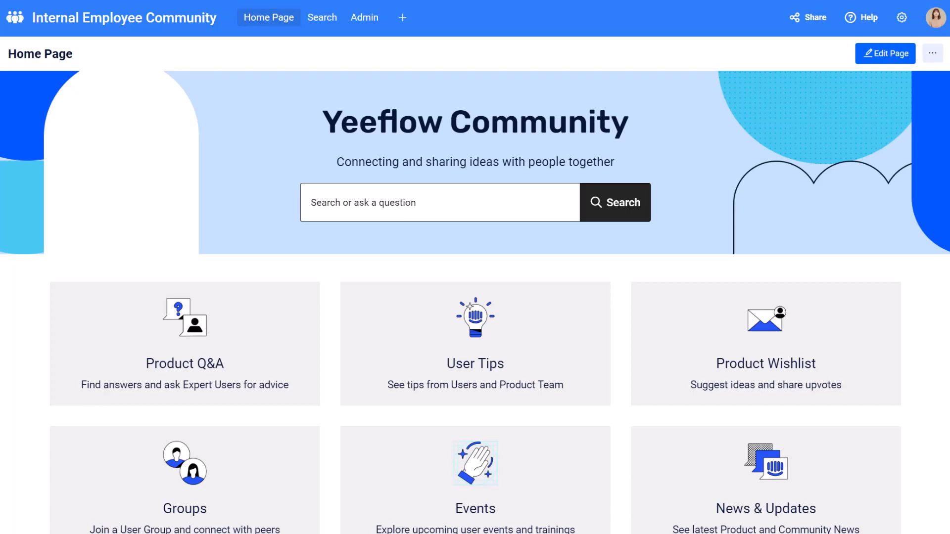
- Open the Search page and filter the posts by the Product Q&A and User Tips categories
click(324, 19)
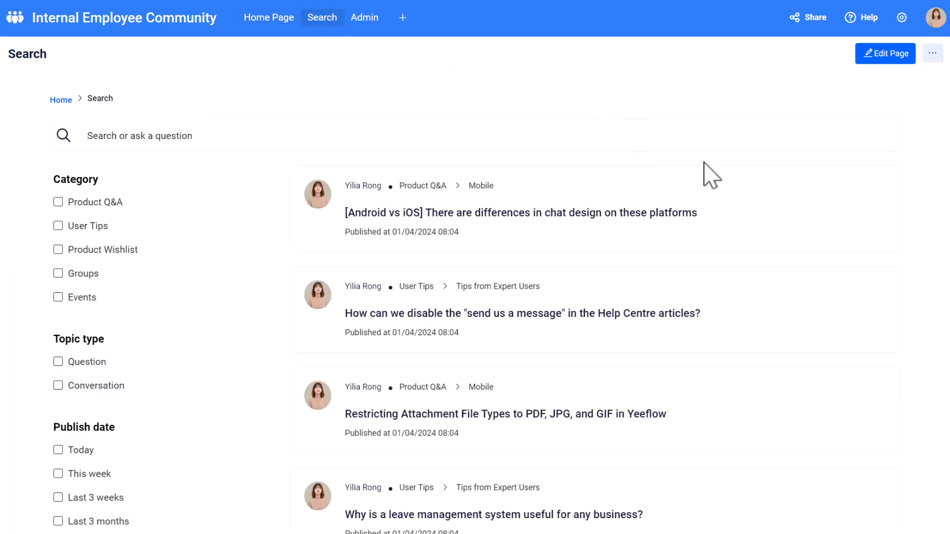
scroll(633, 193, down, 2)
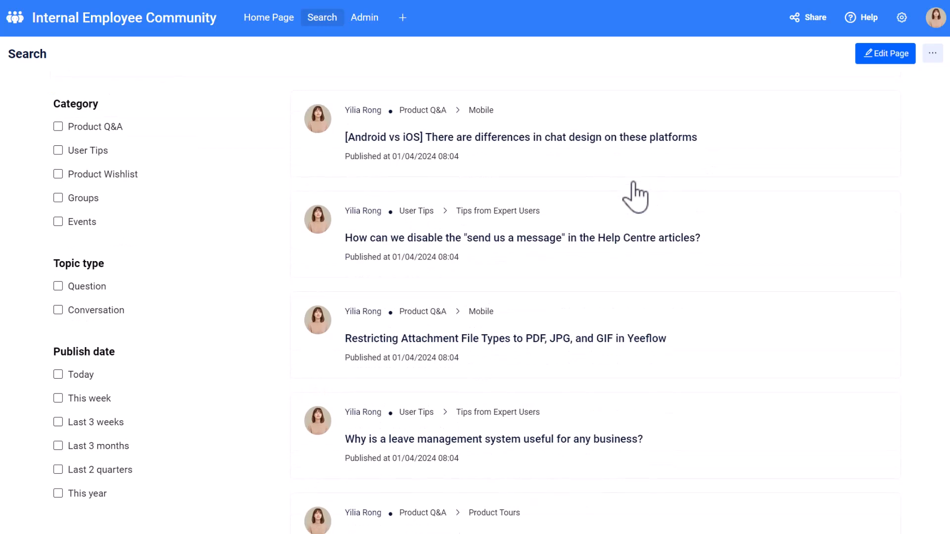
click(58, 127)
click(58, 150)
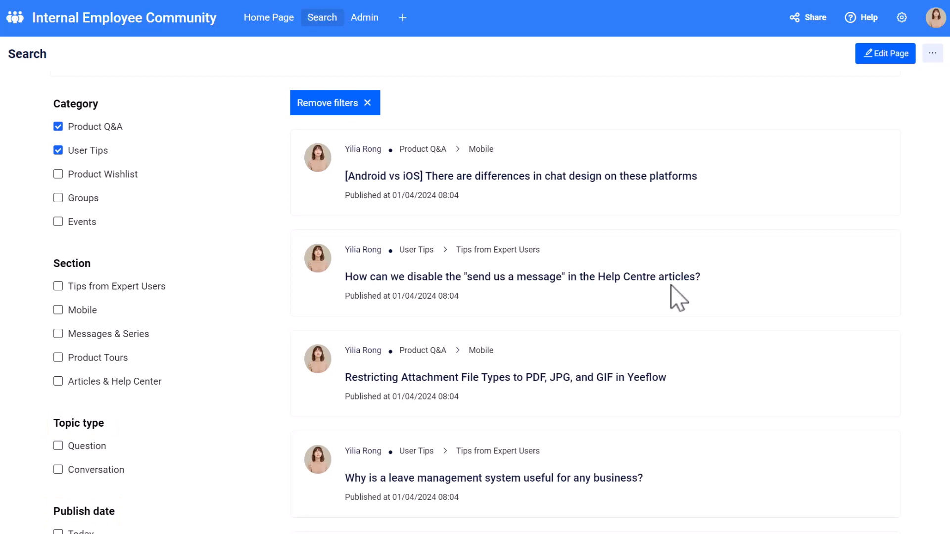
- Search the community for "management system" from the Home Page and clear the keyword on the results page
click(267, 18)
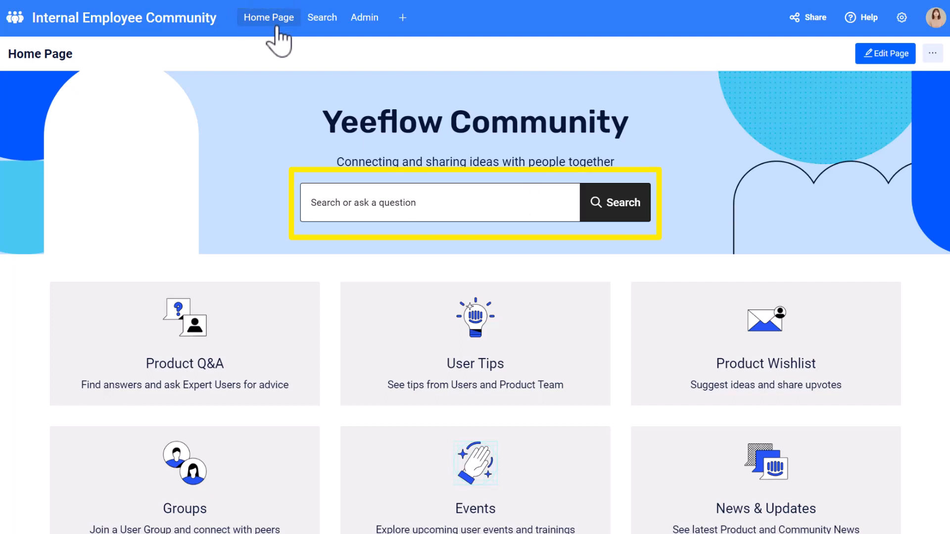
click(412, 202)
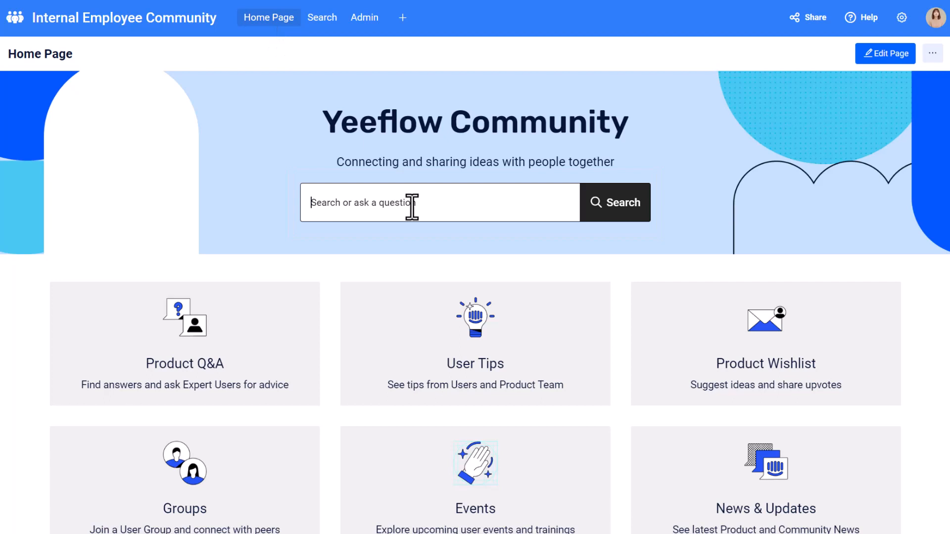
text(management system)
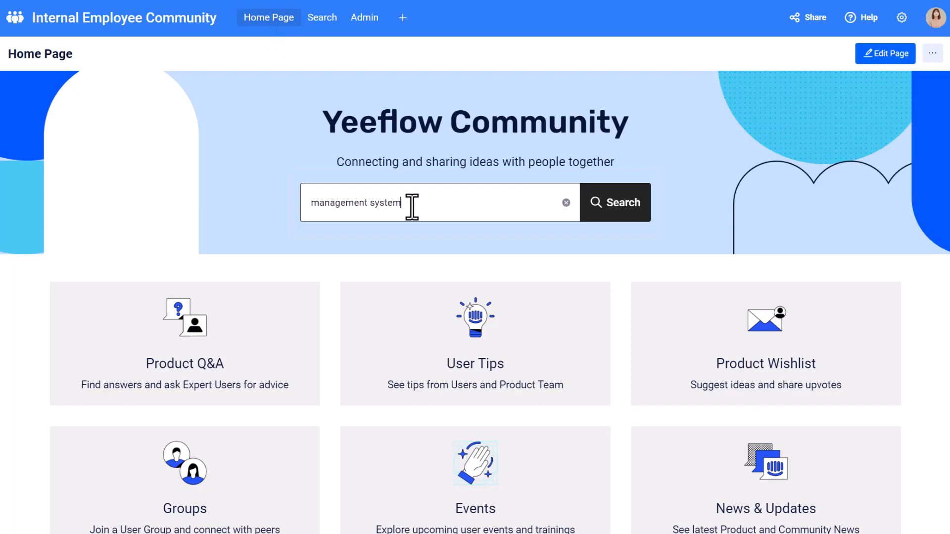
click(619, 207)
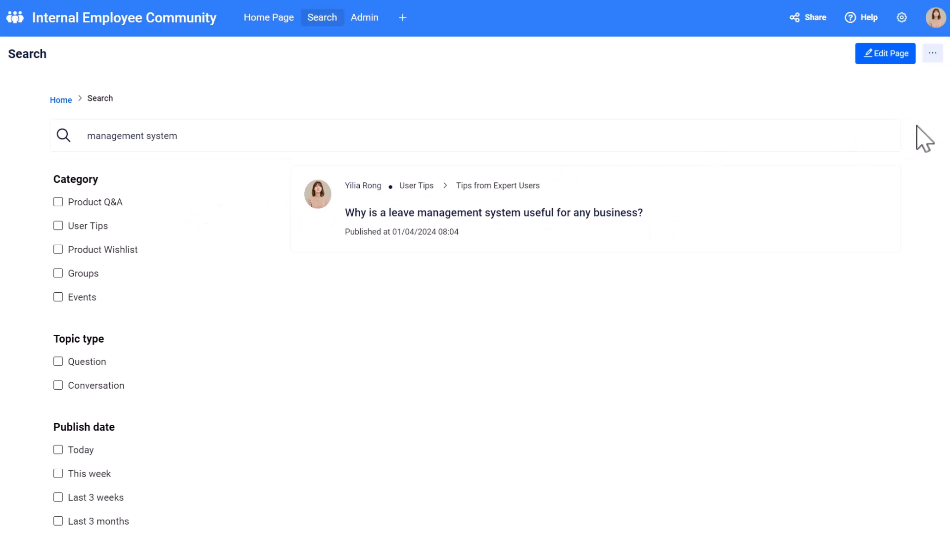
click(890, 137)
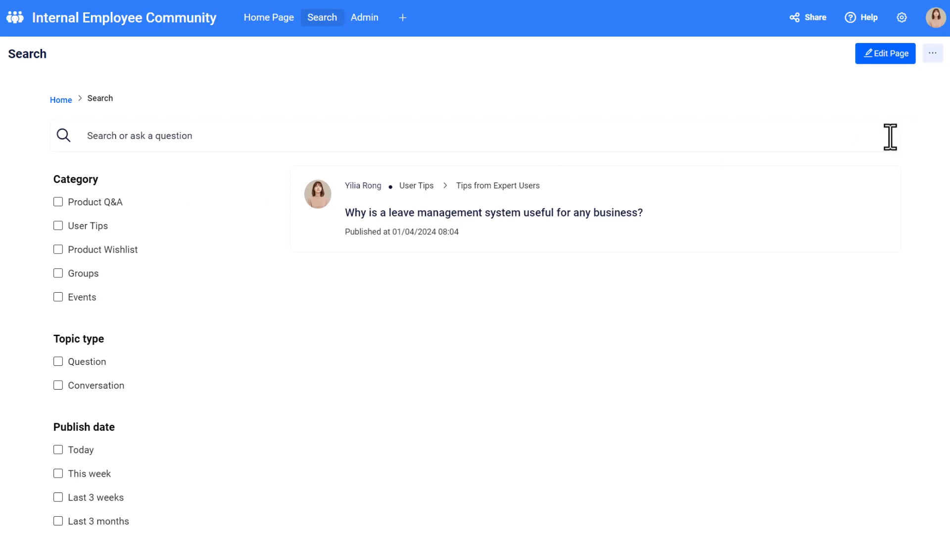
- Filter the search results by Product Q&A and User Tips, and remove both filters after reviewing the options
click(58, 203)
click(58, 226)
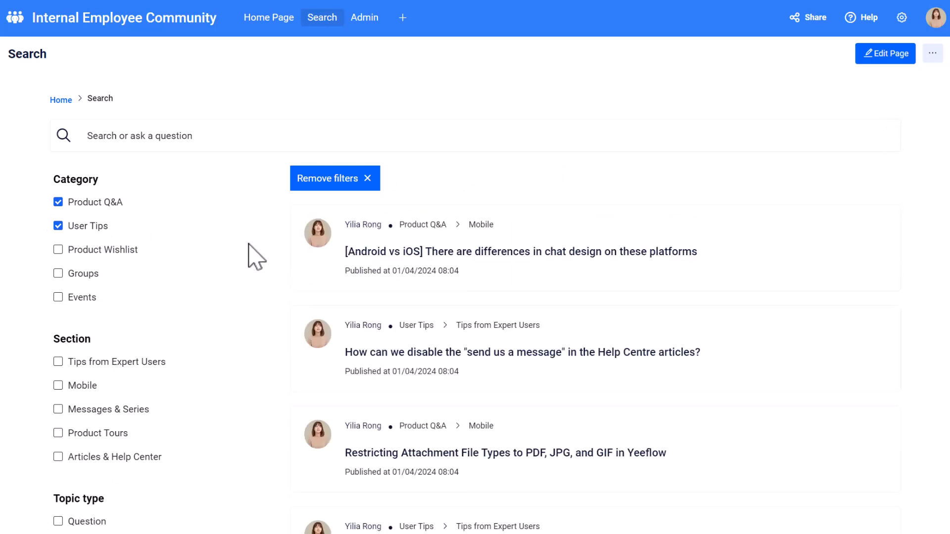
scroll(250, 255, down, 2)
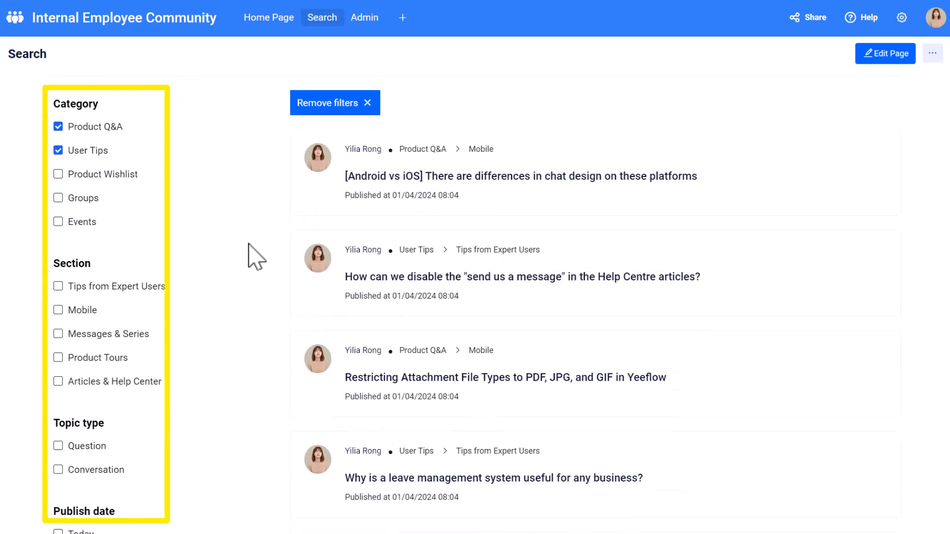
click(348, 105)
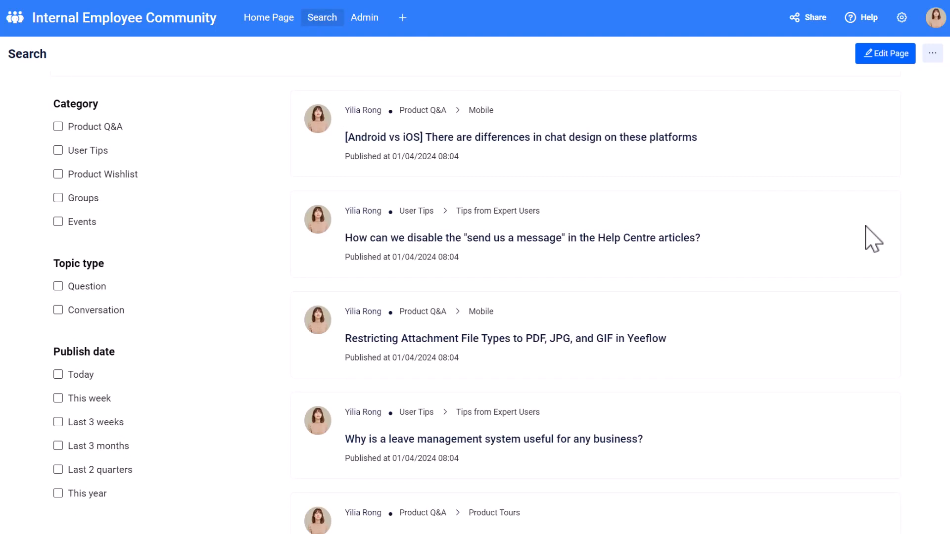
- Edit the Search page and add a Search filter control to the empty container below the breadcrumb
click(872, 62)
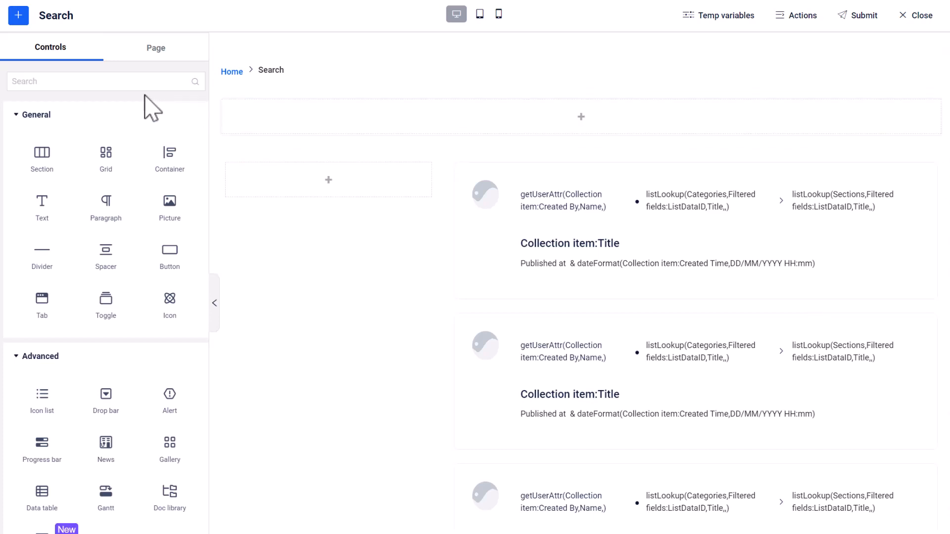
click(125, 89)
text(search filter)
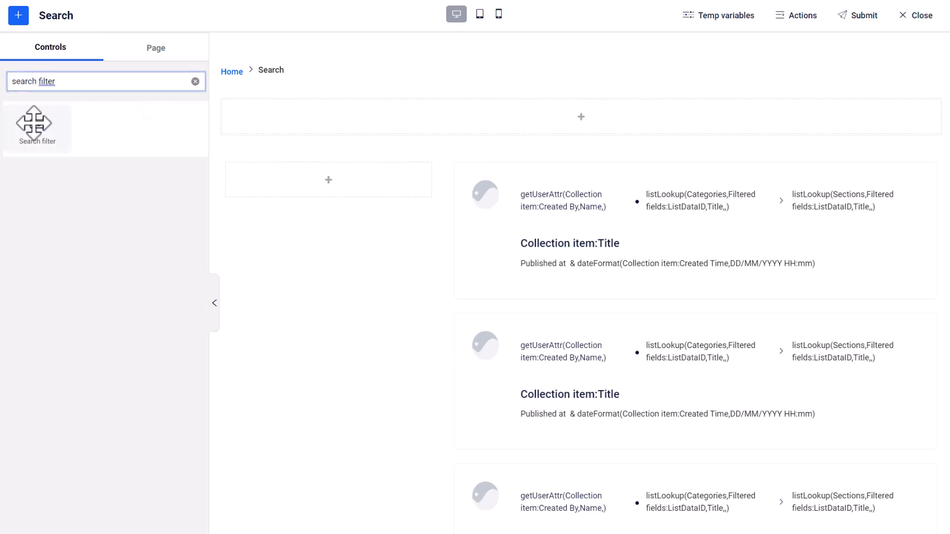
drag(34, 122, 342, 121)
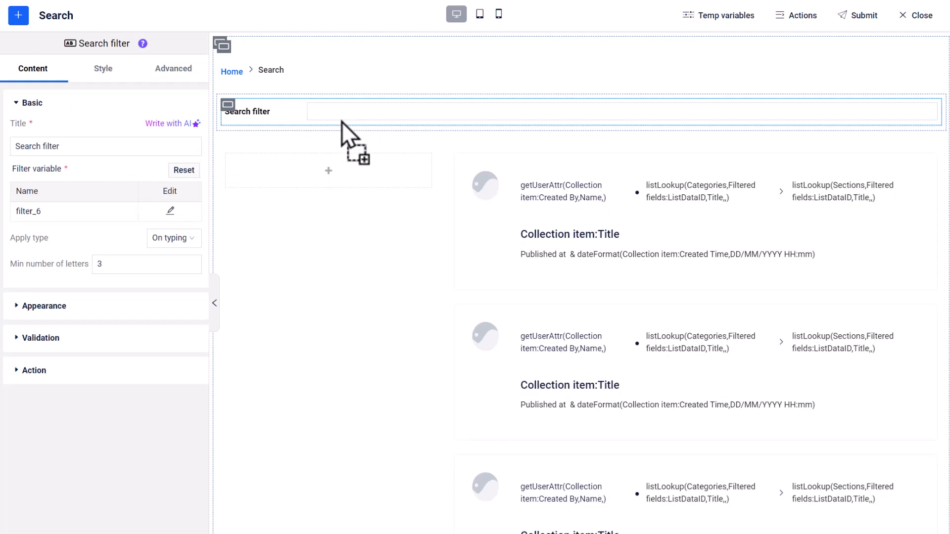
- Set the search filter's placeholder to "Search or ask a question" and hide its title
click(65, 310)
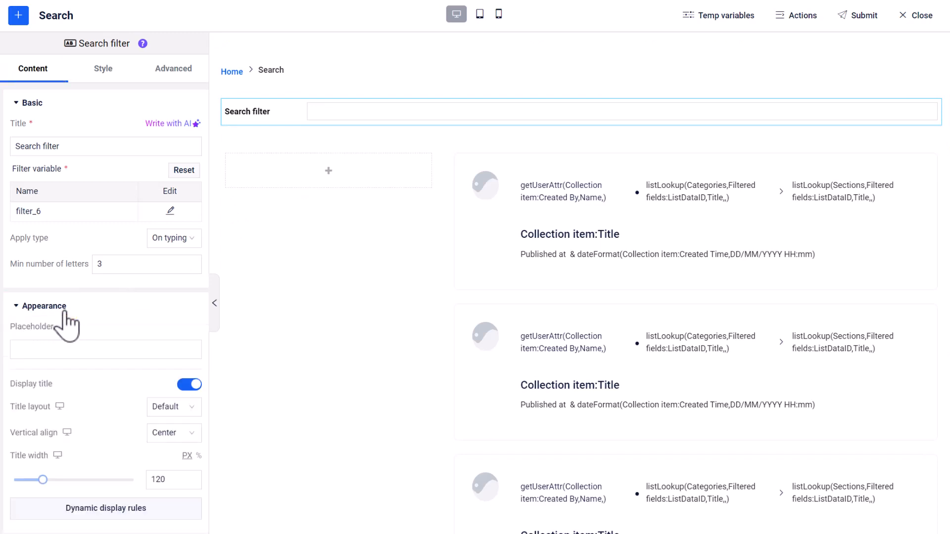
click(59, 349)
text(Search or ask a question)
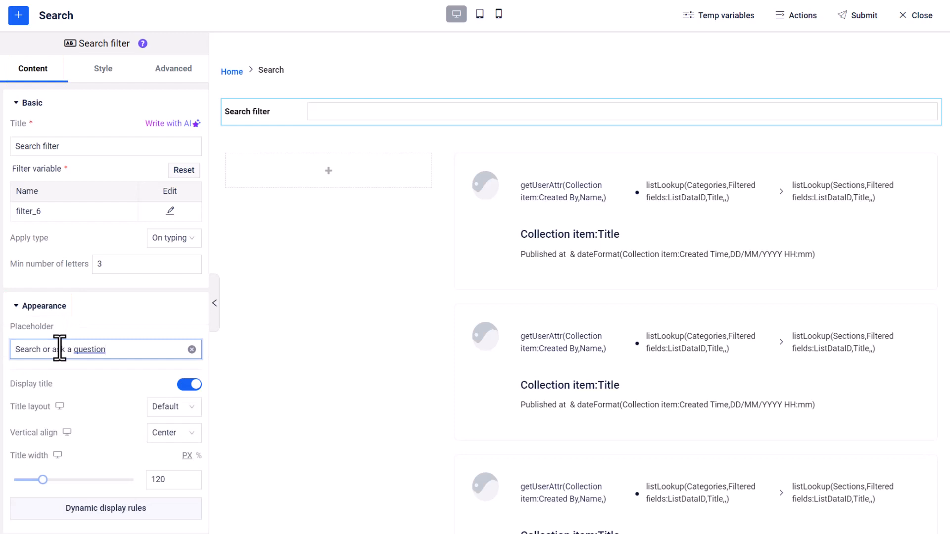
click(189, 385)
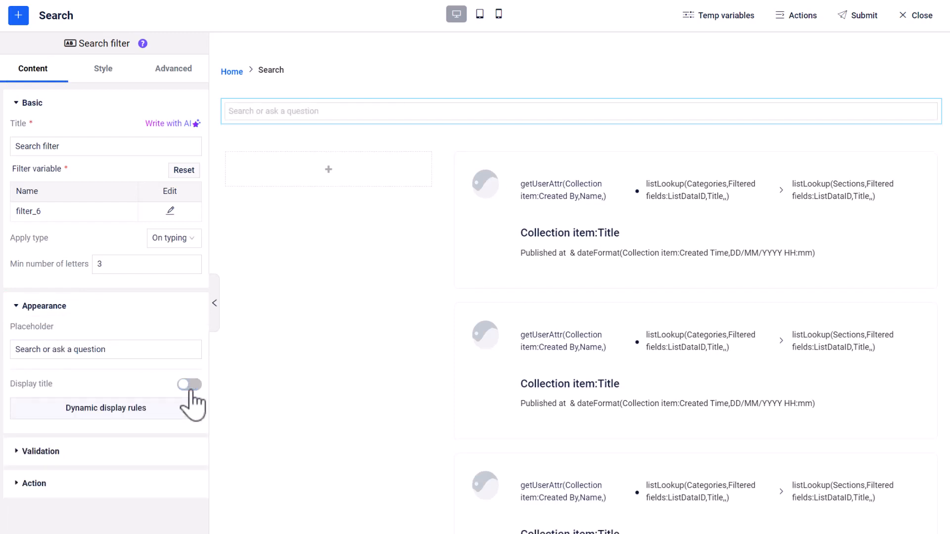
- Increase the search filter's font size and set its placeholder color to black
click(106, 70)
click(194, 127)
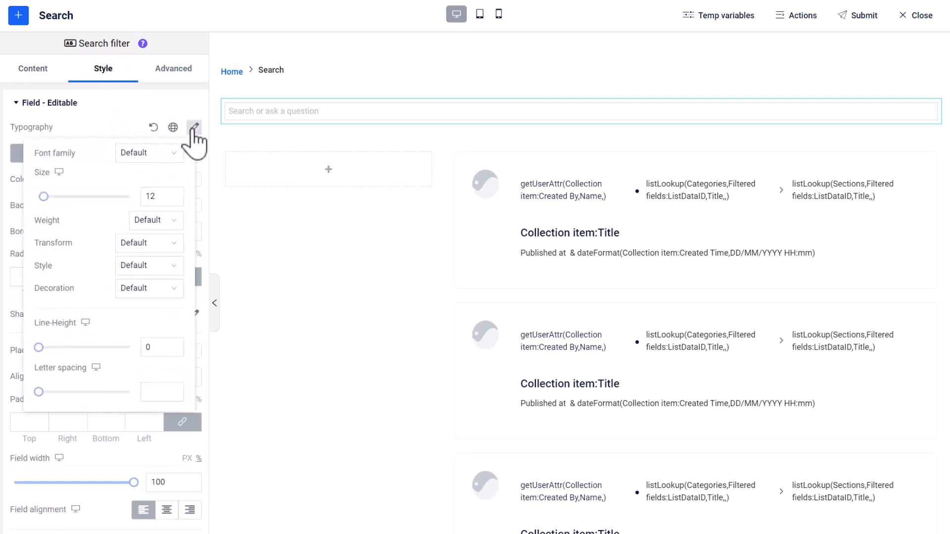
click(167, 202)
text(4)
click(194, 127)
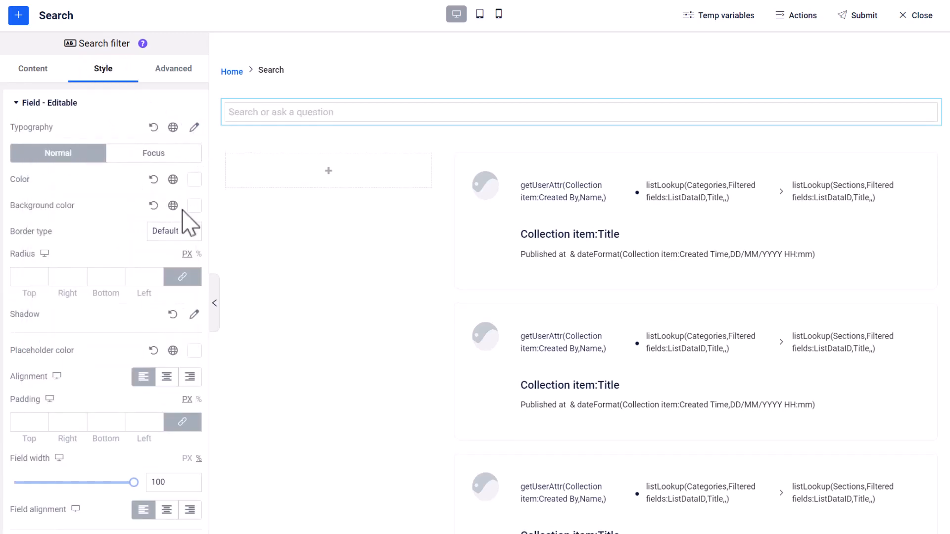
click(196, 351)
click(184, 323)
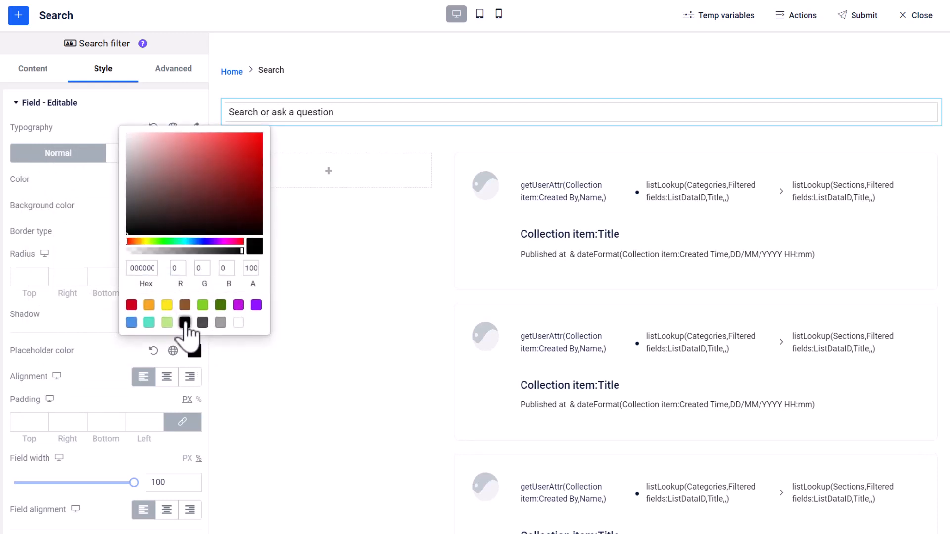
click(134, 358)
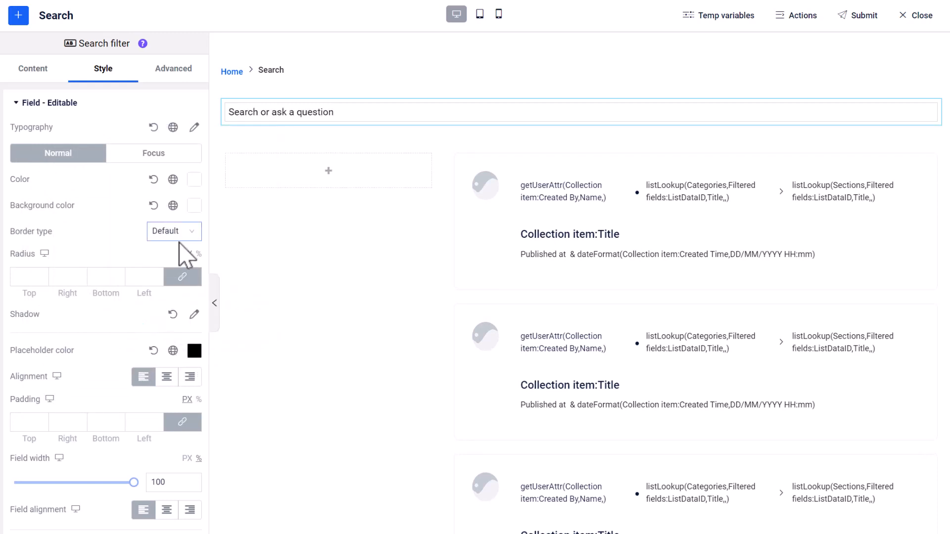
- Remove the search field's border and set its padding to 10 top, 25 right, 10 bottom and 10 left
click(174, 231)
click(183, 276)
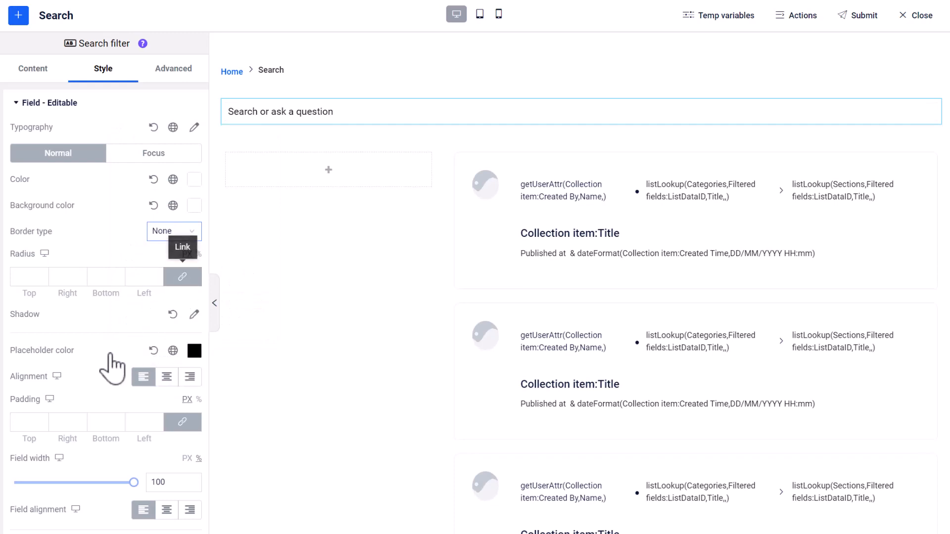
click(182, 422)
click(29, 423)
text(10)
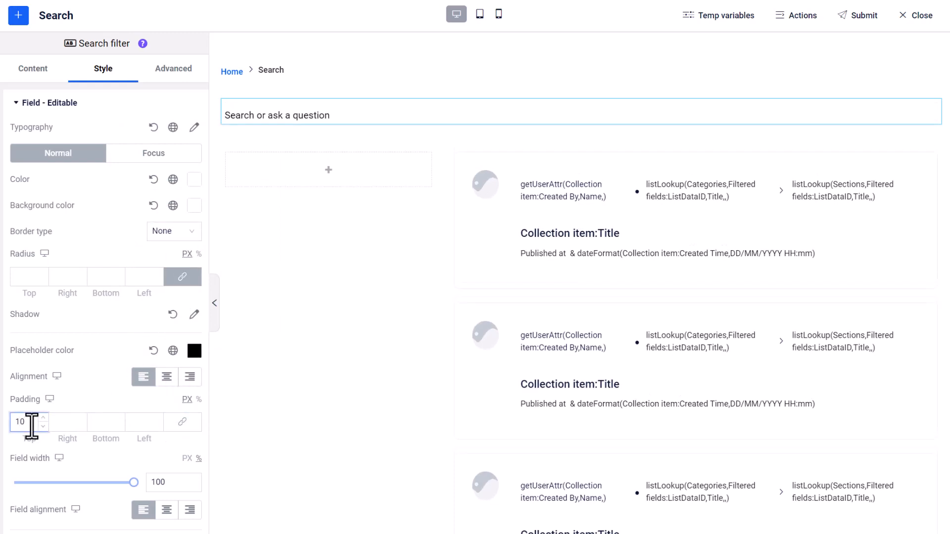
click(51, 425)
text(25)
click(96, 424)
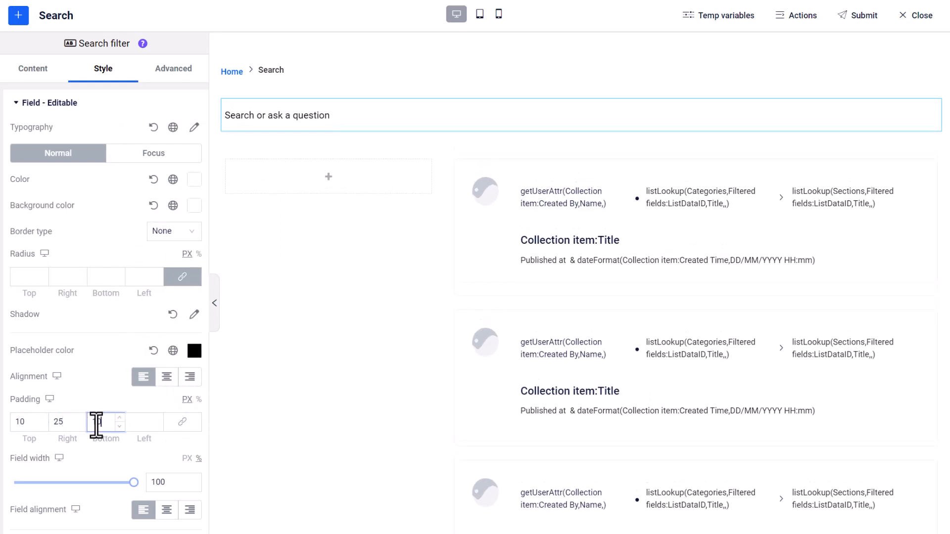
text(10)
click(134, 424)
click(113, 397)
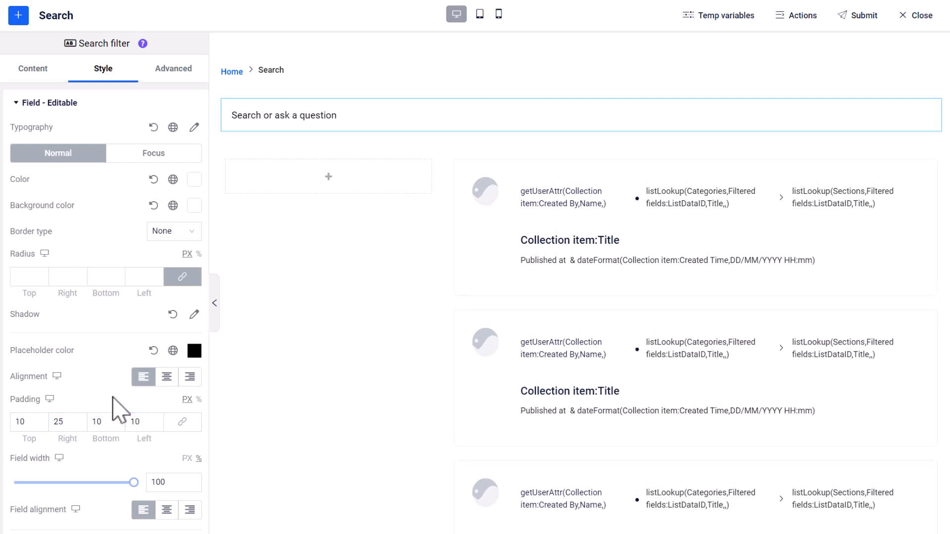
- Add a Container control directly above the search filter
click(18, 15)
click(75, 82)
text(container)
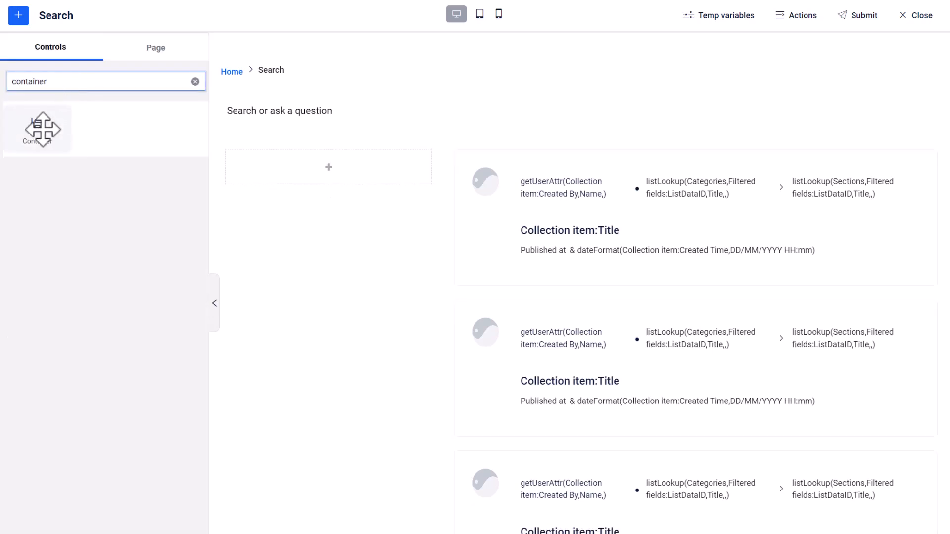
drag(37, 126, 259, 97)
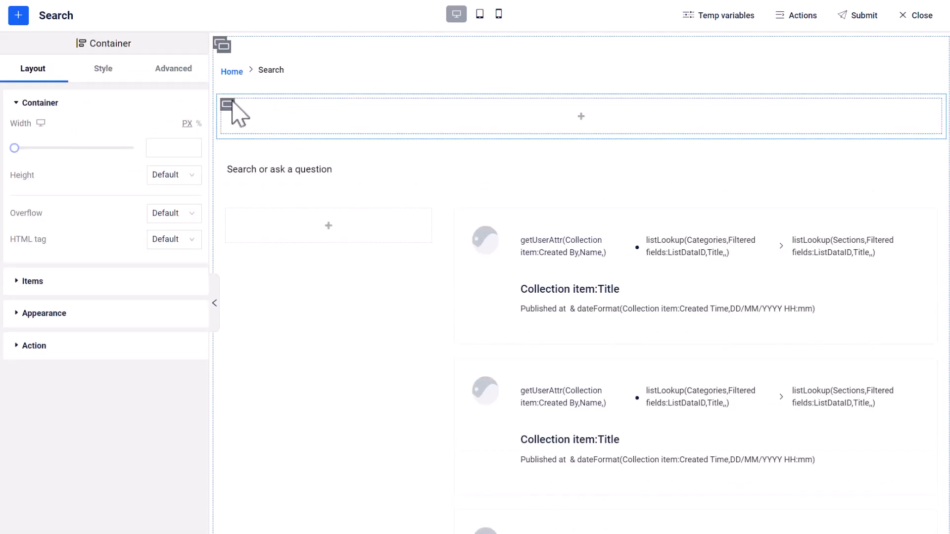
- Add an Icon control to the new container and move the search filter into it after the icon
click(16, 20)
click(84, 84)
text(icon)
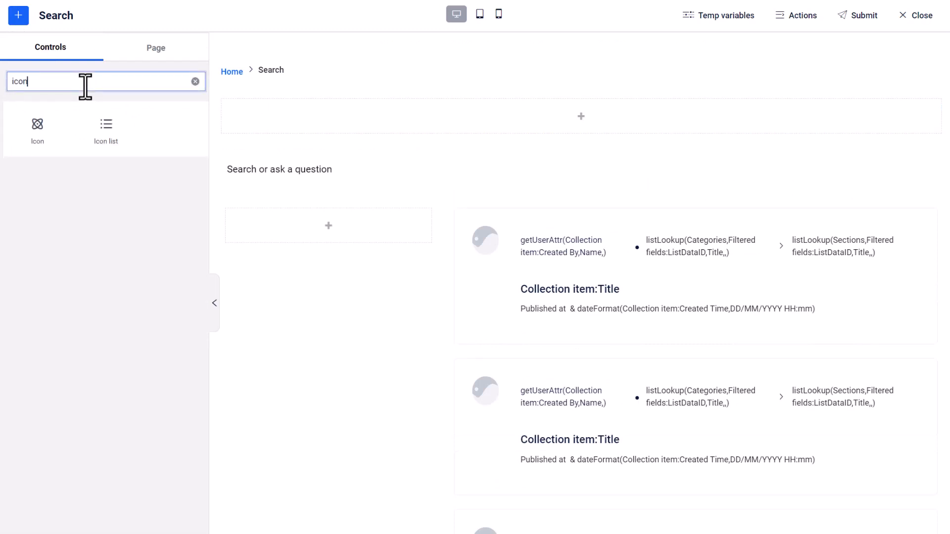
drag(51, 121, 244, 122)
drag(267, 165, 271, 120)
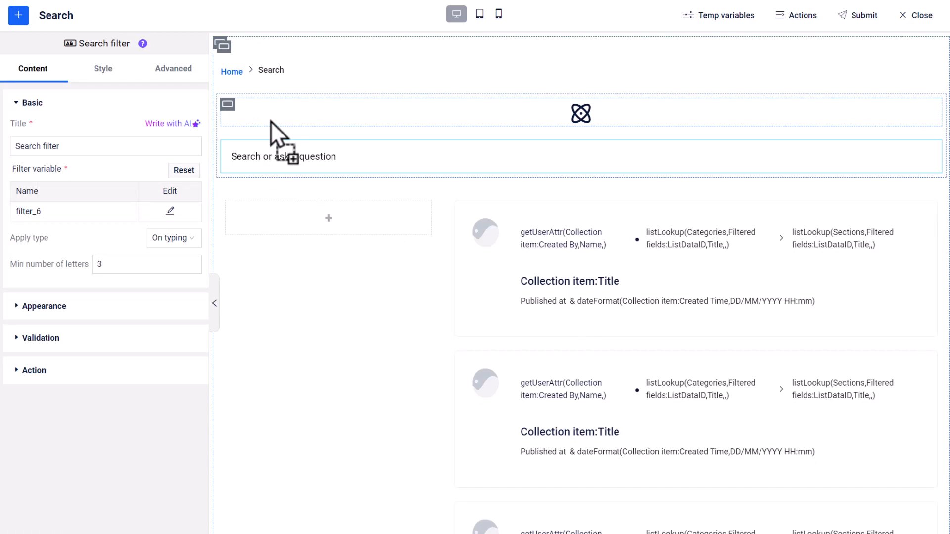
- Arrange the items of the container holding the icon and search filter in a left-to-right row
click(227, 105)
click(49, 285)
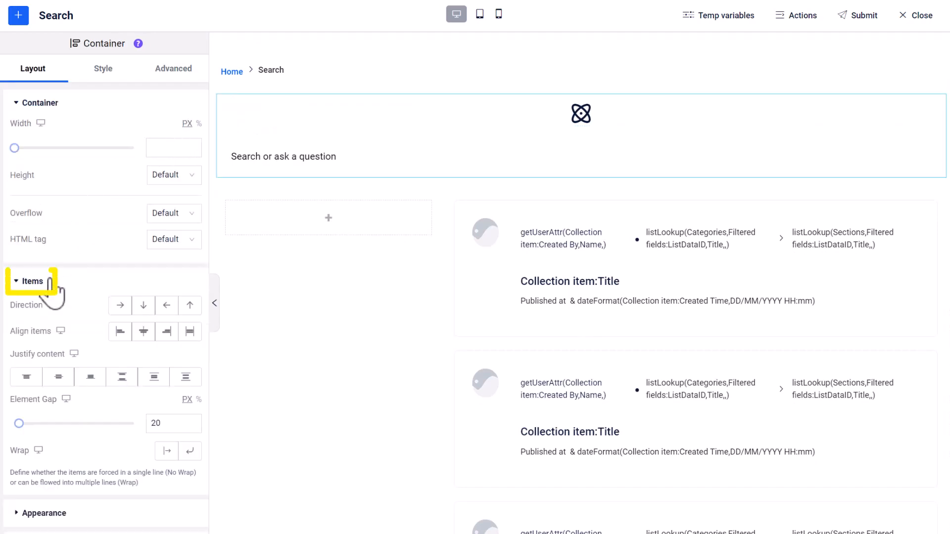
click(120, 306)
- Give the search bar container a solid border with width 1 and corner radius 3 px on all sides
click(103, 69)
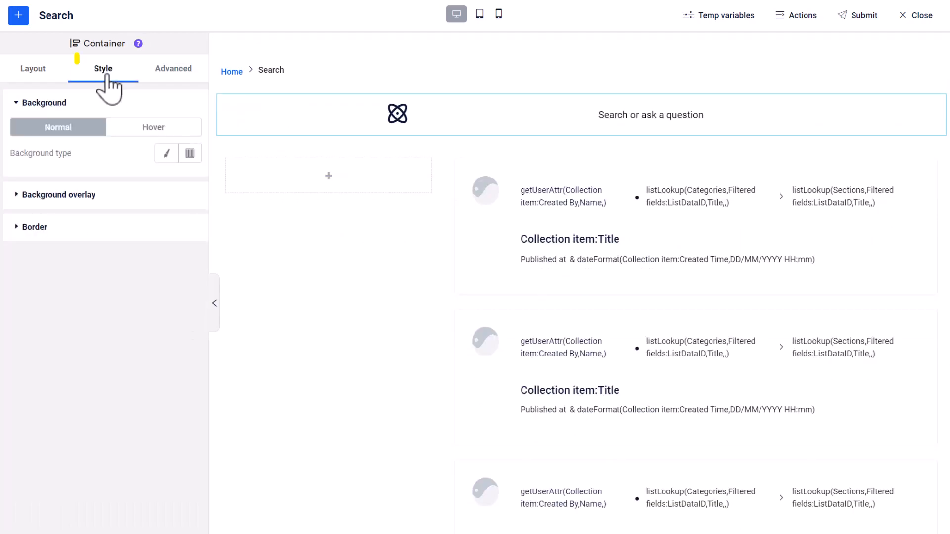
click(96, 231)
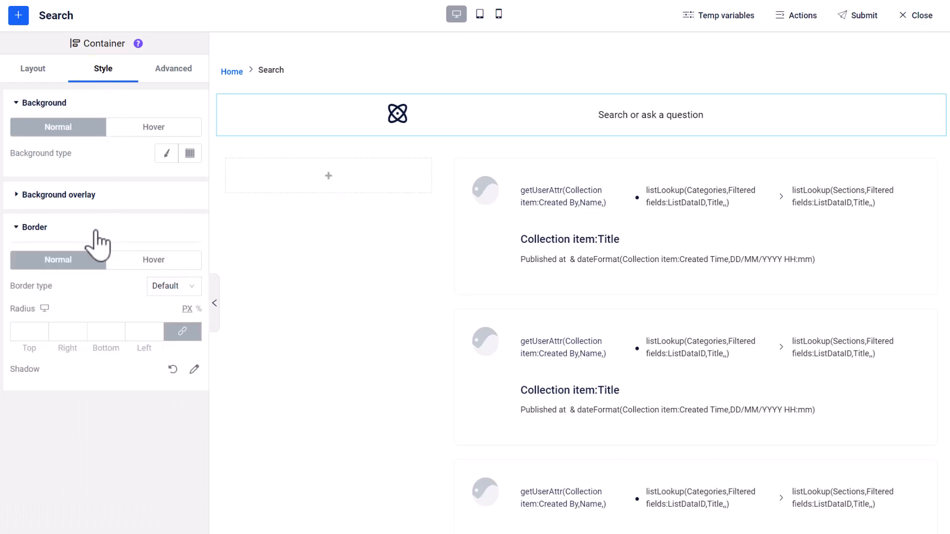
click(168, 287)
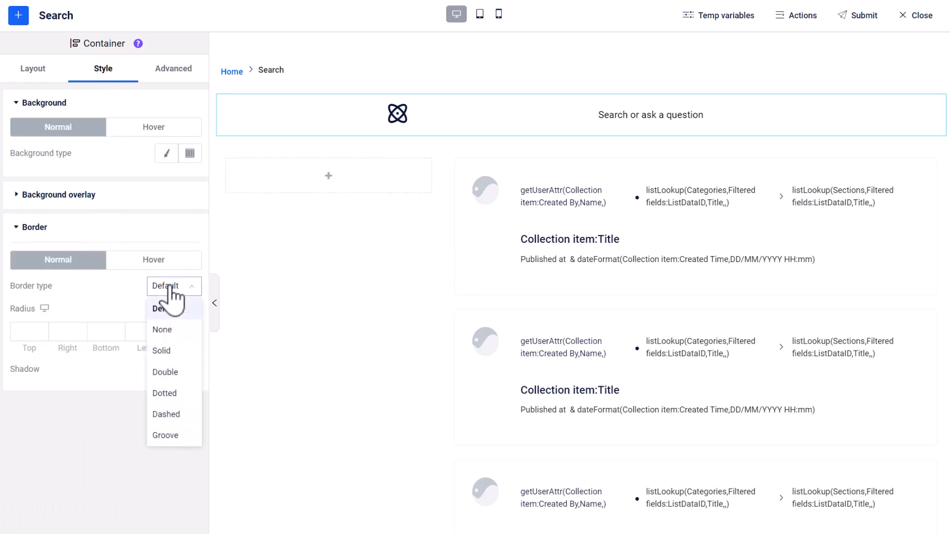
click(164, 351)
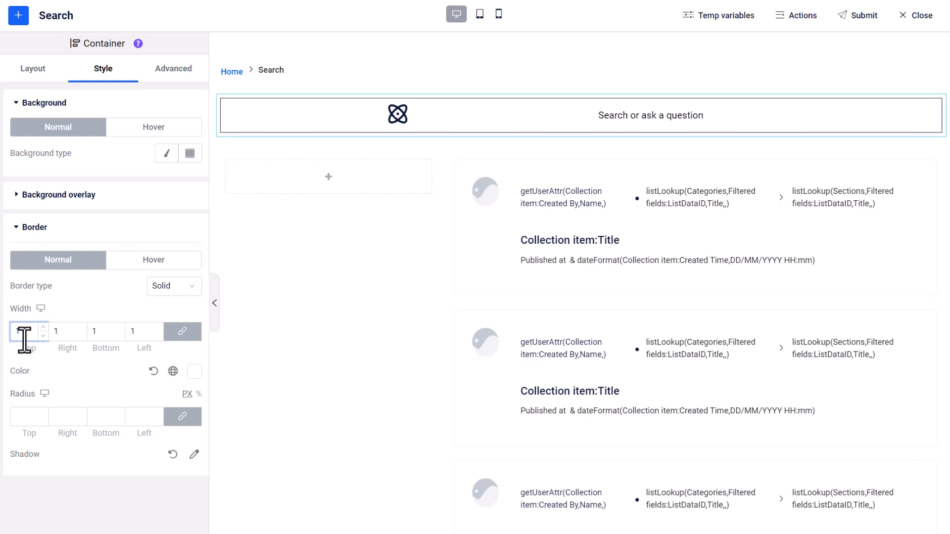
click(27, 416)
text(3)
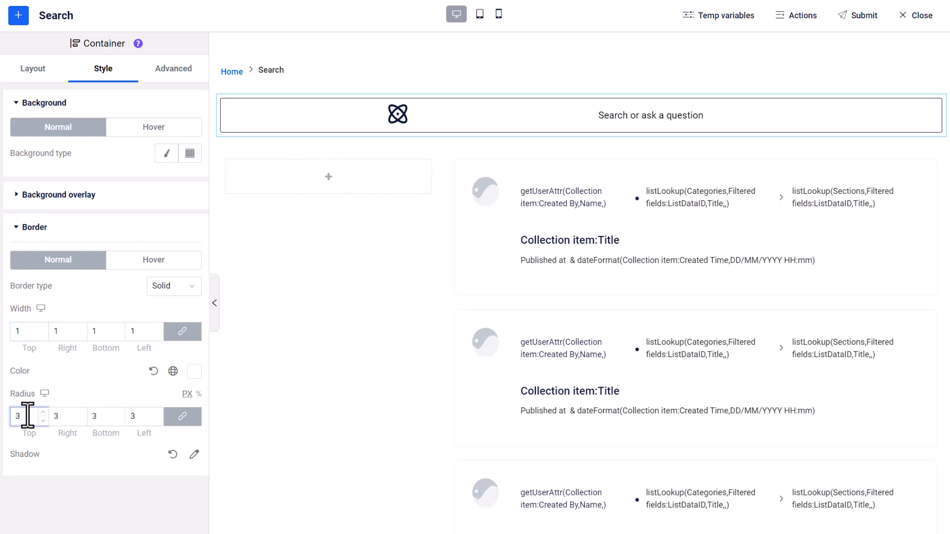
- Set the search bar container's border color to Extra Color 1 and replace its icon with the plain magnifying glass
click(172, 371)
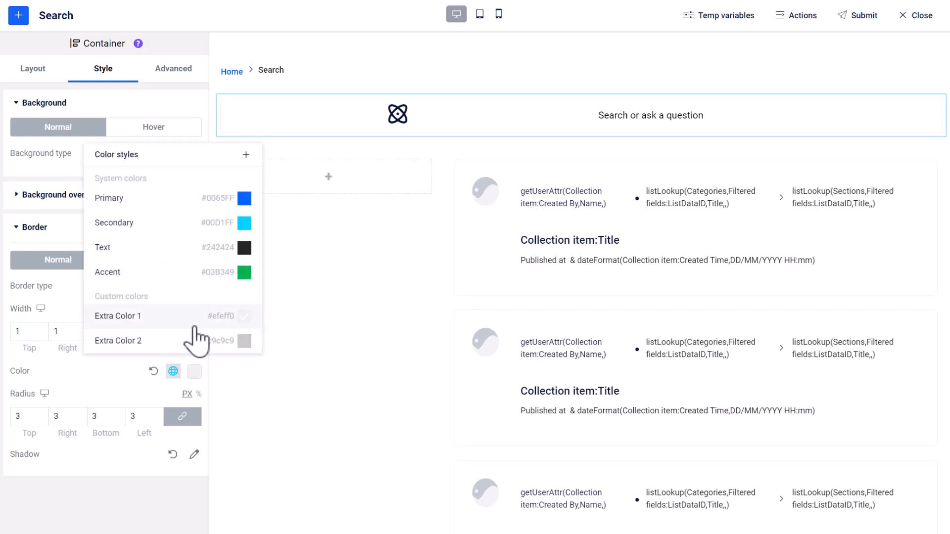
click(394, 123)
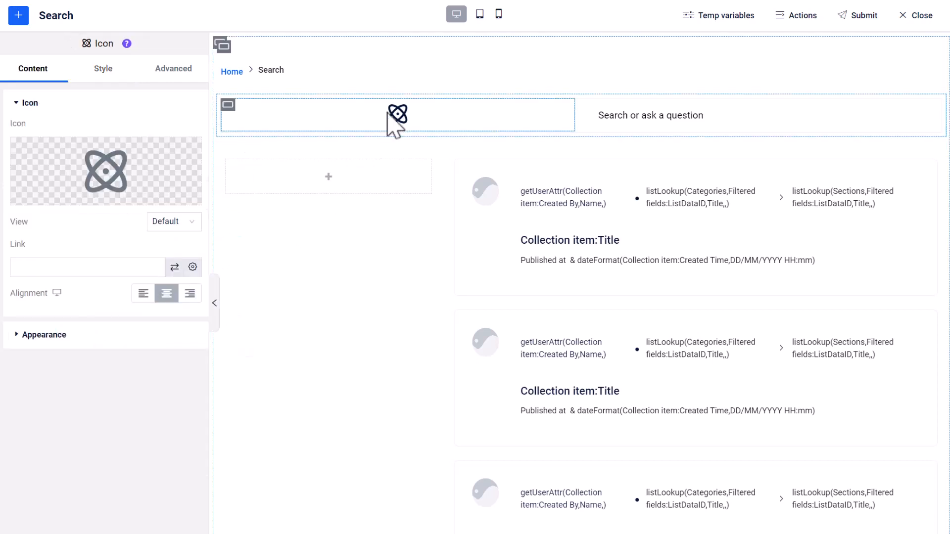
click(102, 184)
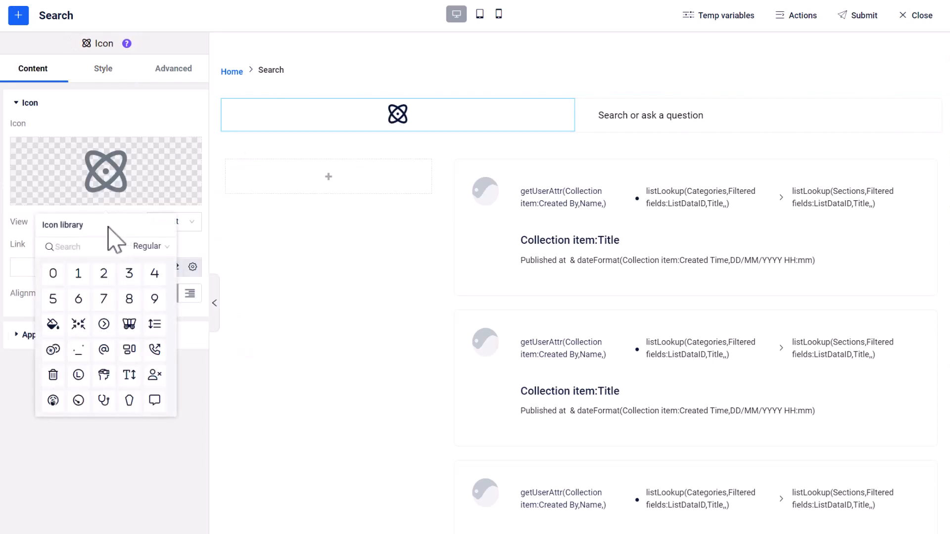
text(glass)
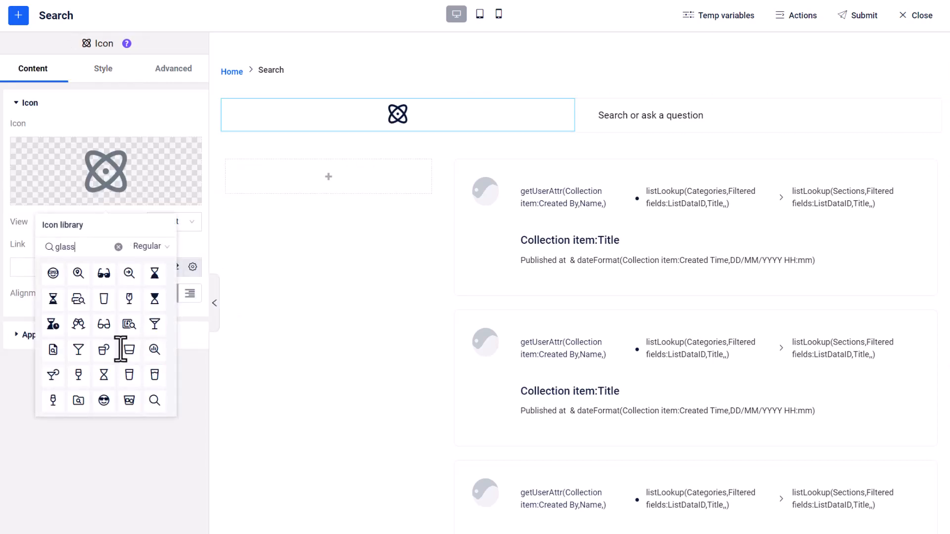
click(155, 399)
- Set the magnifying glass icon's size to 20 px
click(104, 70)
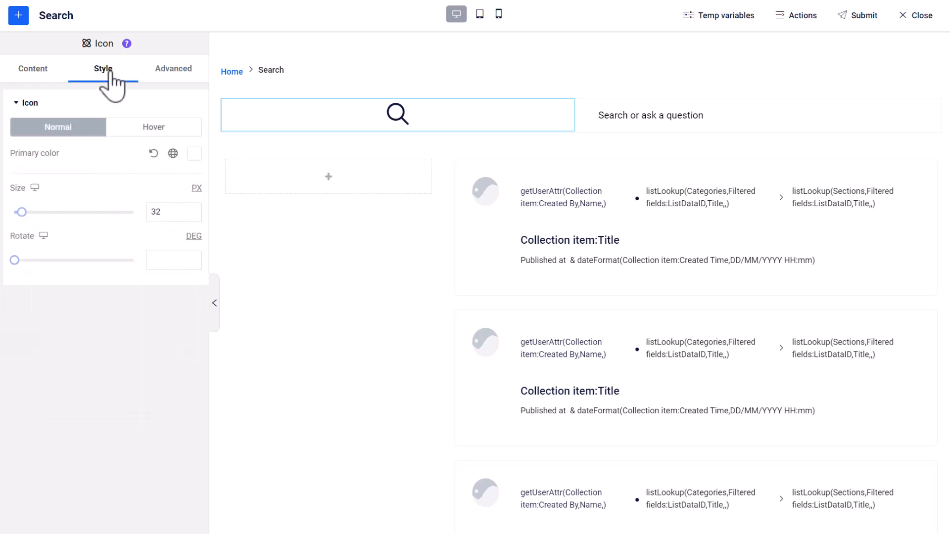
click(173, 211)
text(20)
key(Return)
- Give the search icon a custom width of 40 px and align it vertically to the center
click(173, 68)
click(43, 141)
click(166, 280)
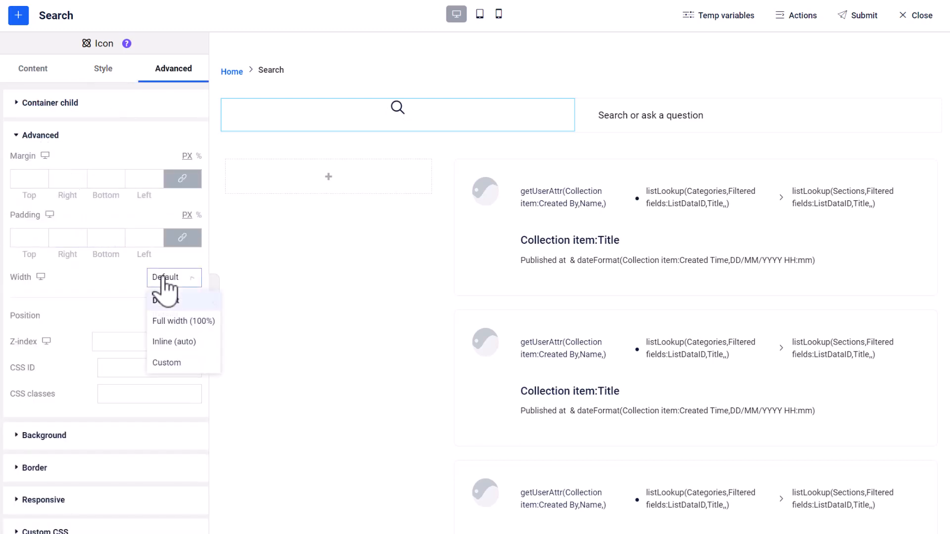
click(178, 364)
click(158, 324)
text(40)
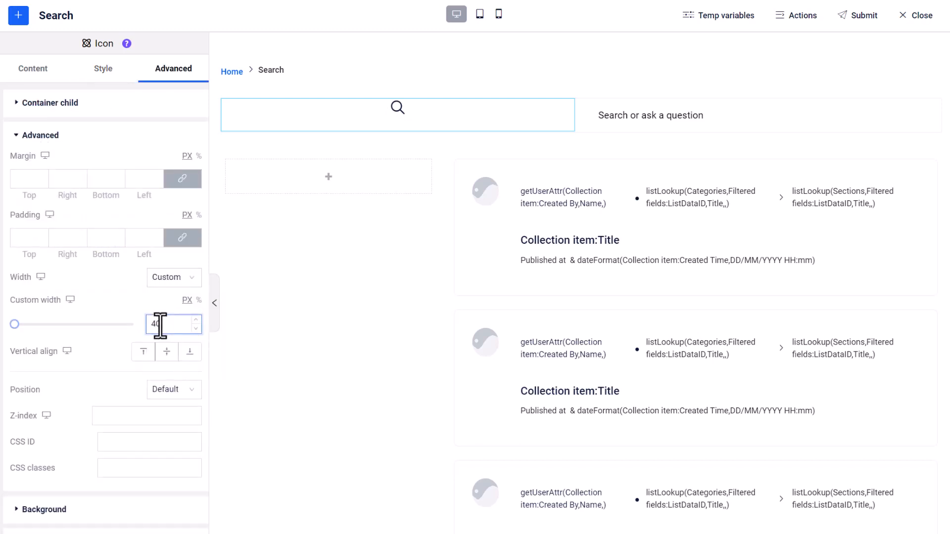
click(168, 363)
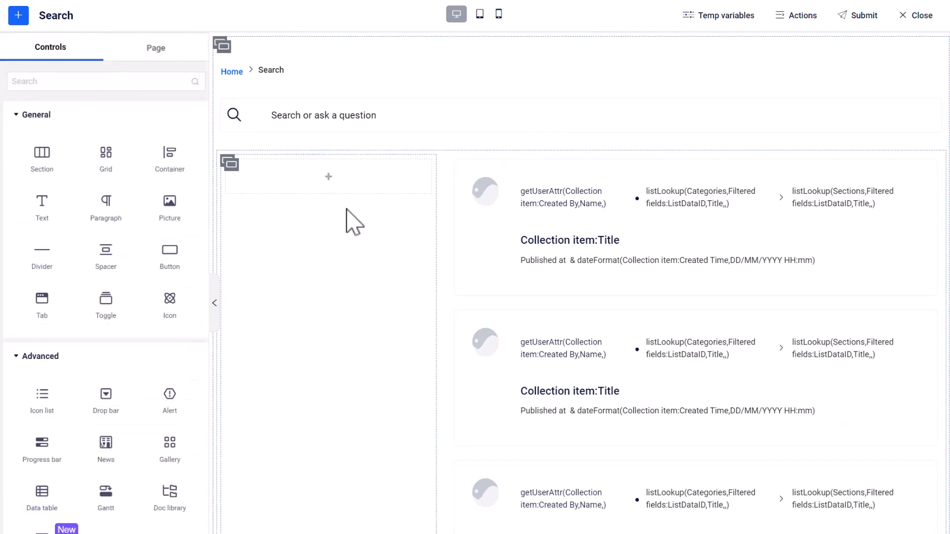
- Add a Checkbox filter to the empty column beside the topic collection and title it Category
click(37, 82)
text(checkbox)
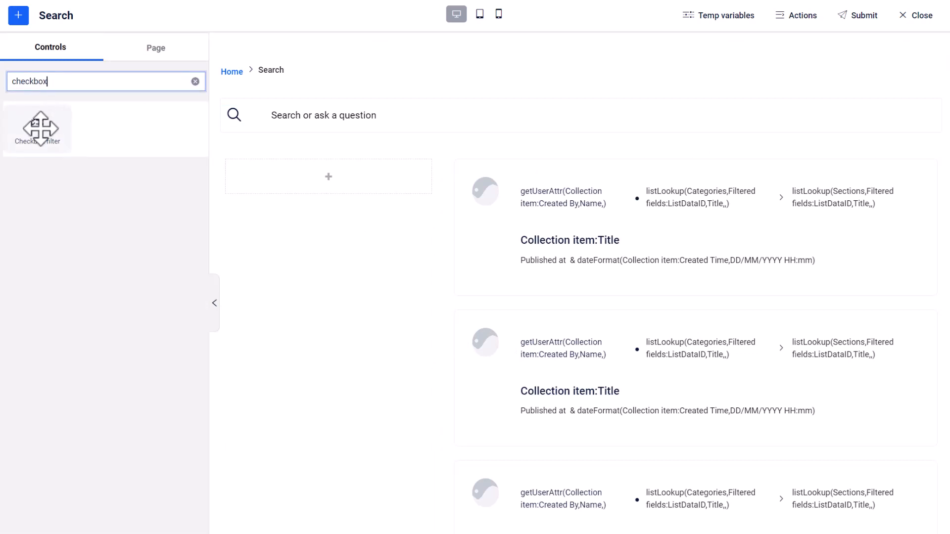
drag(41, 128, 267, 175)
triple_click(10, 151)
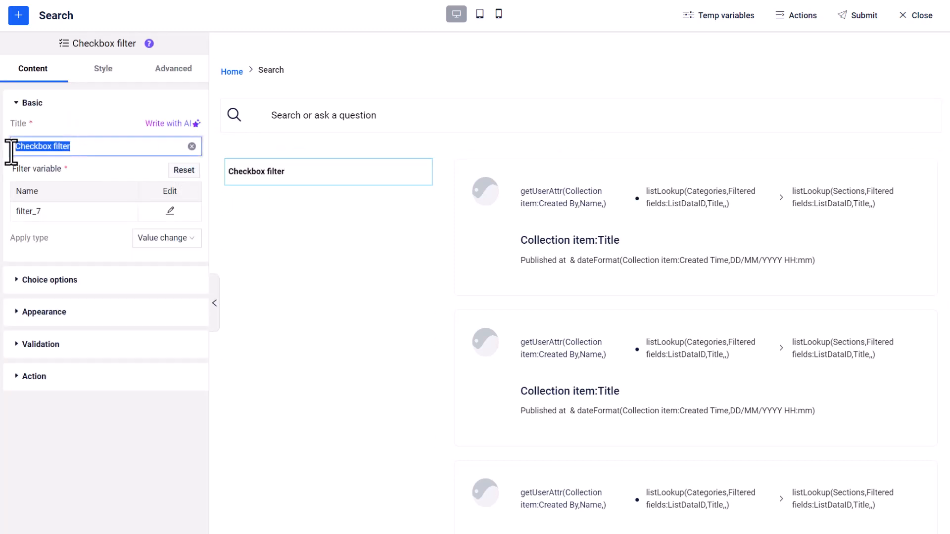
key(BackSpace)
text(Category)
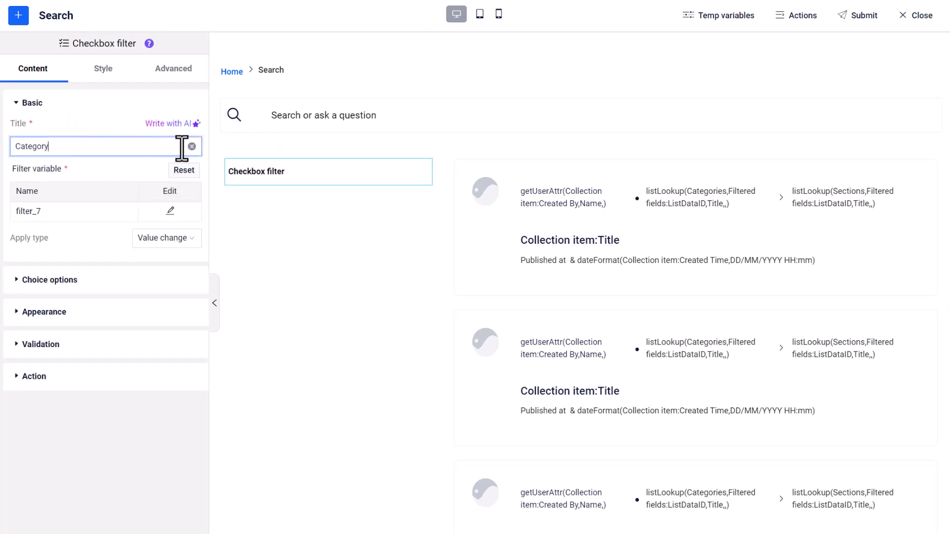
click(125, 111)
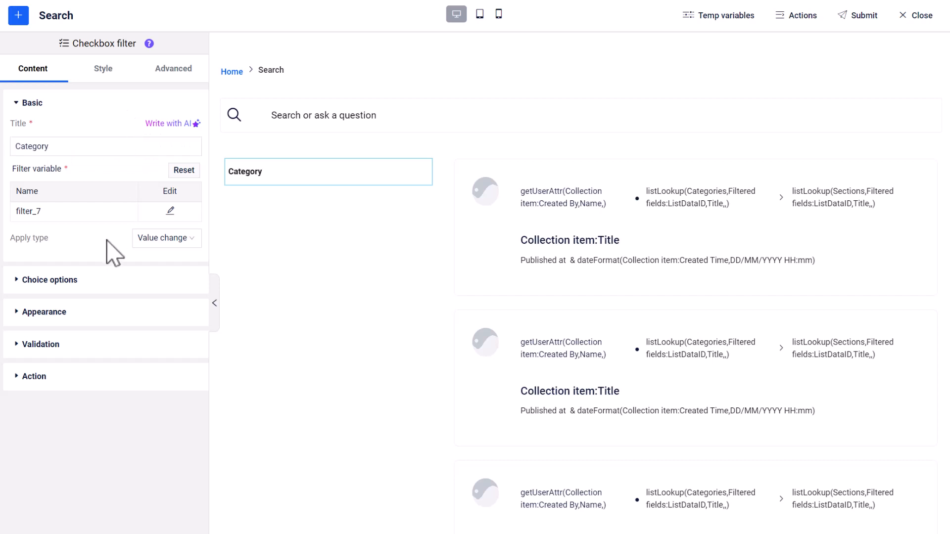
- Use Categories as the Category filter's data source, with Title as the display field and Id as the value field
click(95, 282)
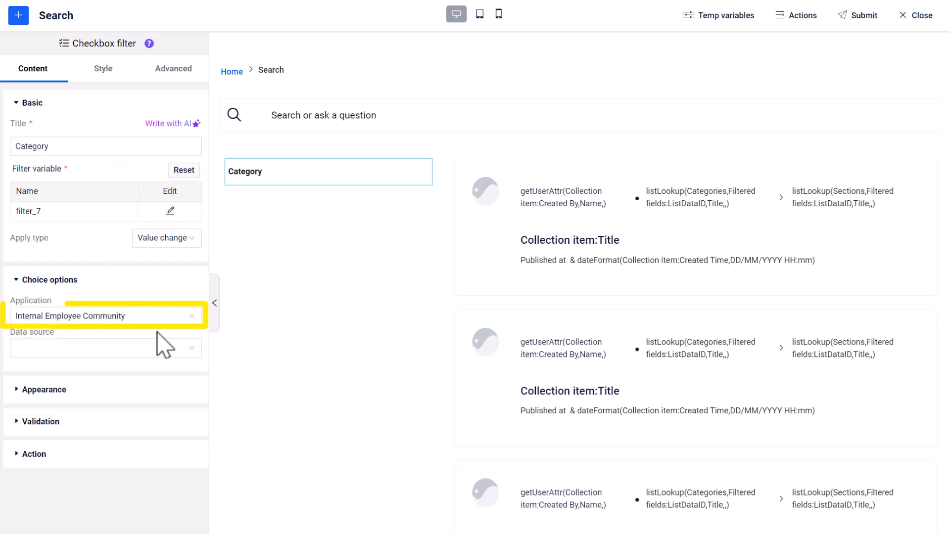
click(173, 348)
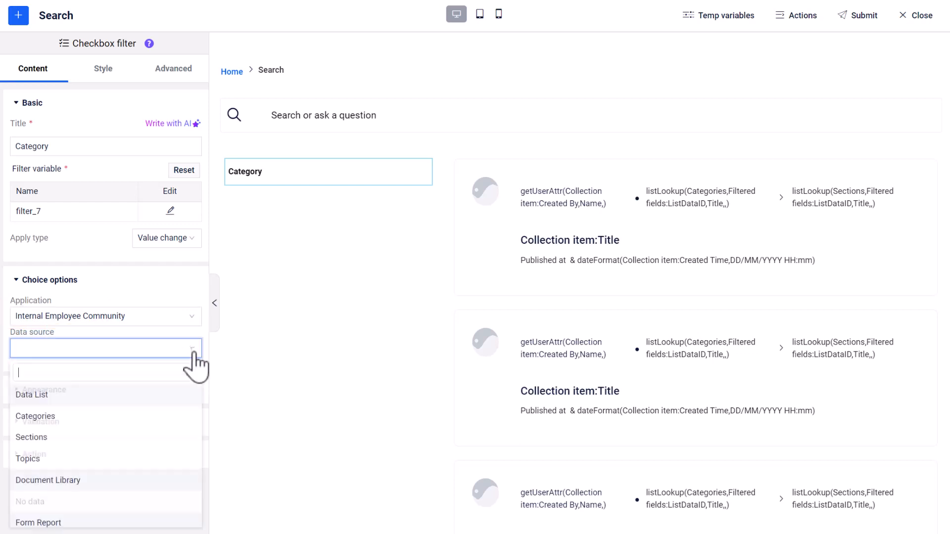
click(170, 417)
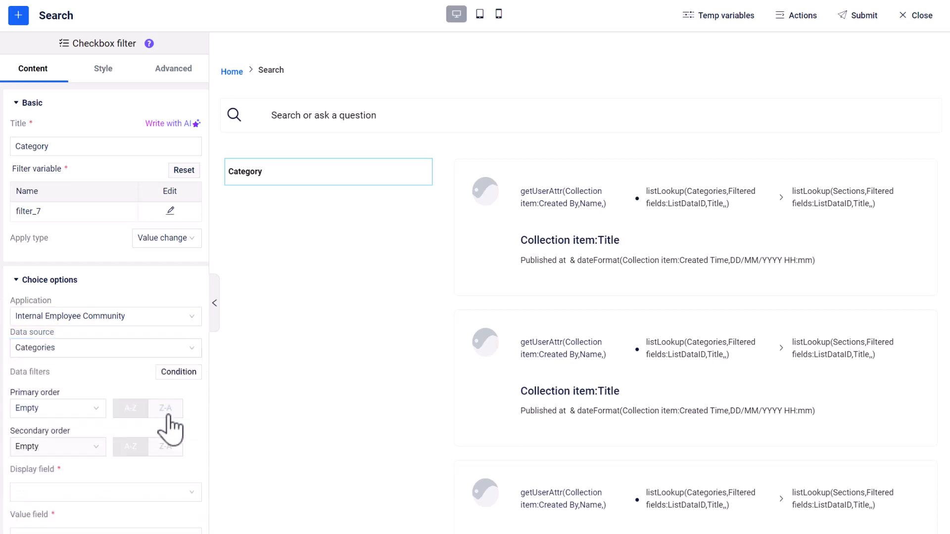
click(195, 492)
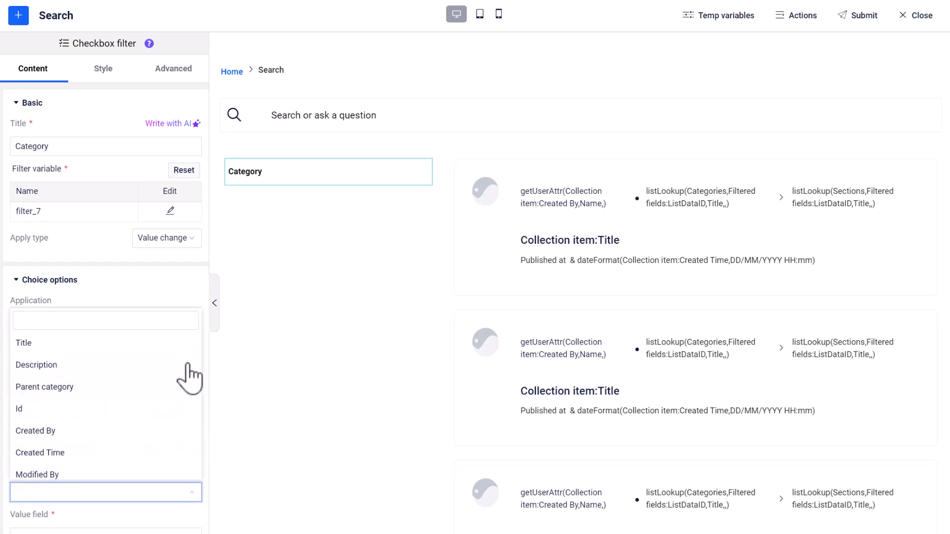
click(181, 342)
scroll(170, 416, down, 2)
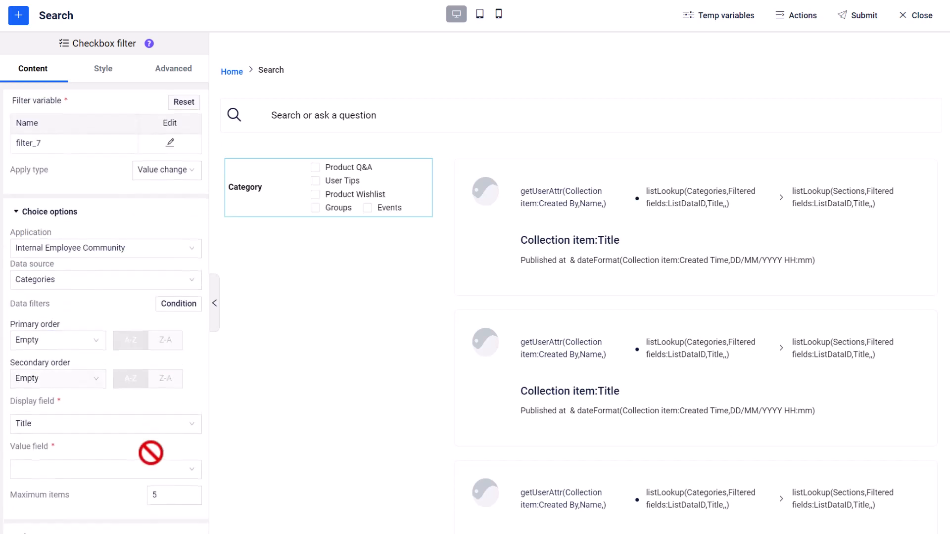
click(179, 469)
click(175, 364)
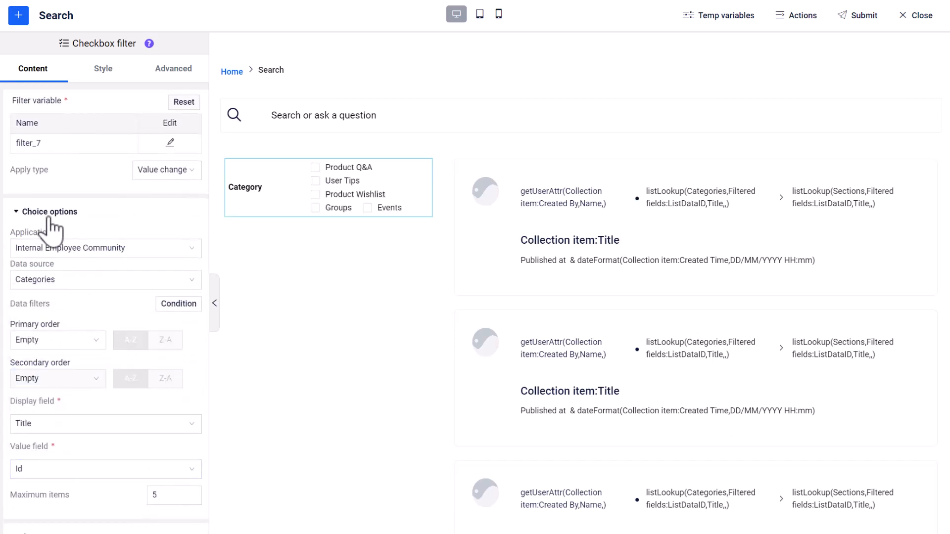
click(42, 212)
- Set both the option layout and the title layout of the Category filter to vertical
click(44, 312)
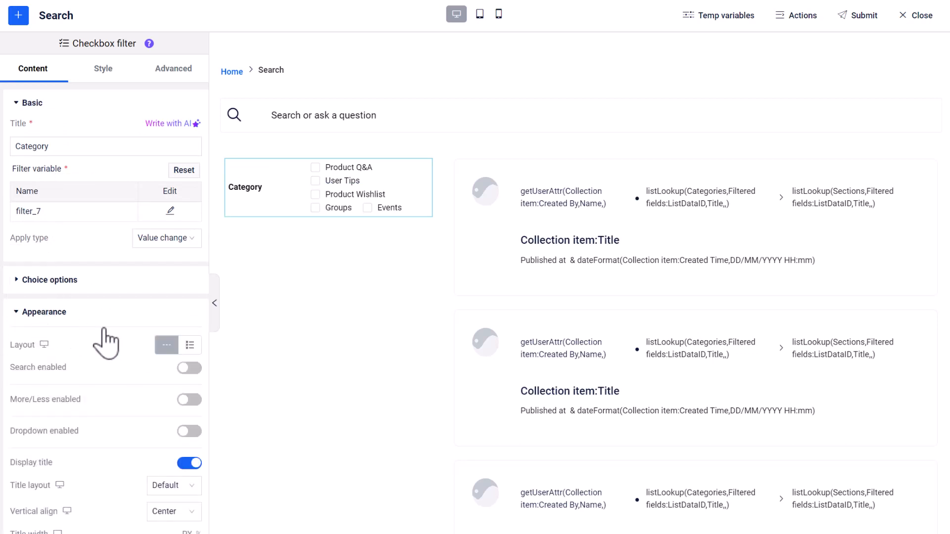
click(190, 344)
scroll(191, 359, down, 4)
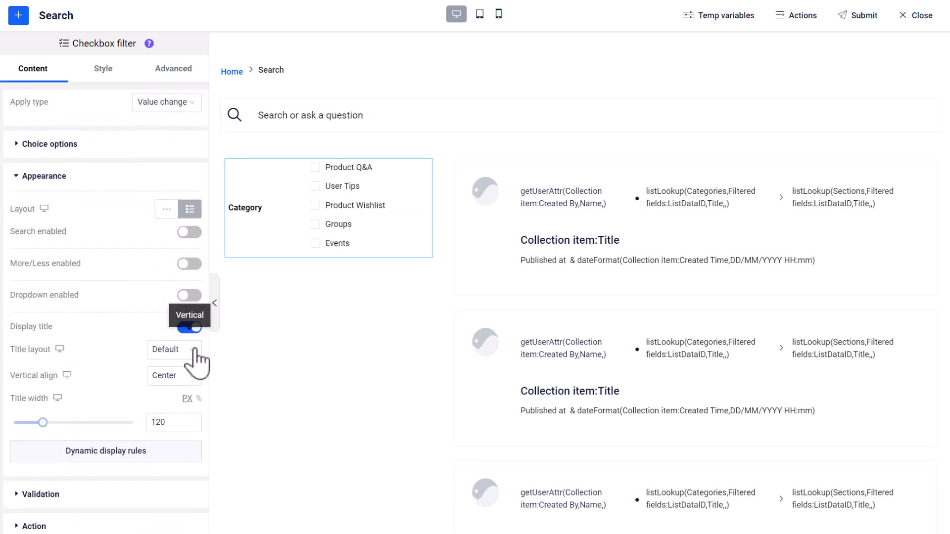
click(190, 349)
click(168, 414)
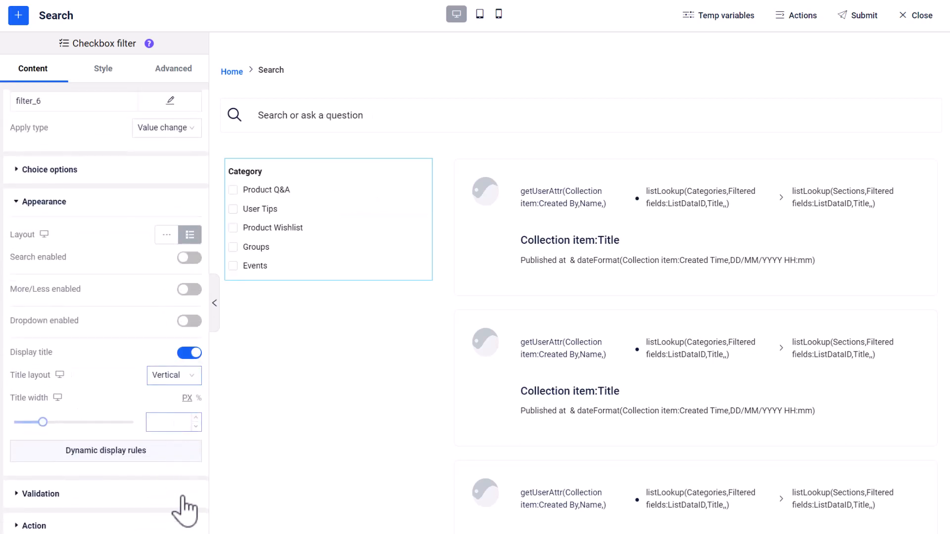
scroll(185, 509, up, 4)
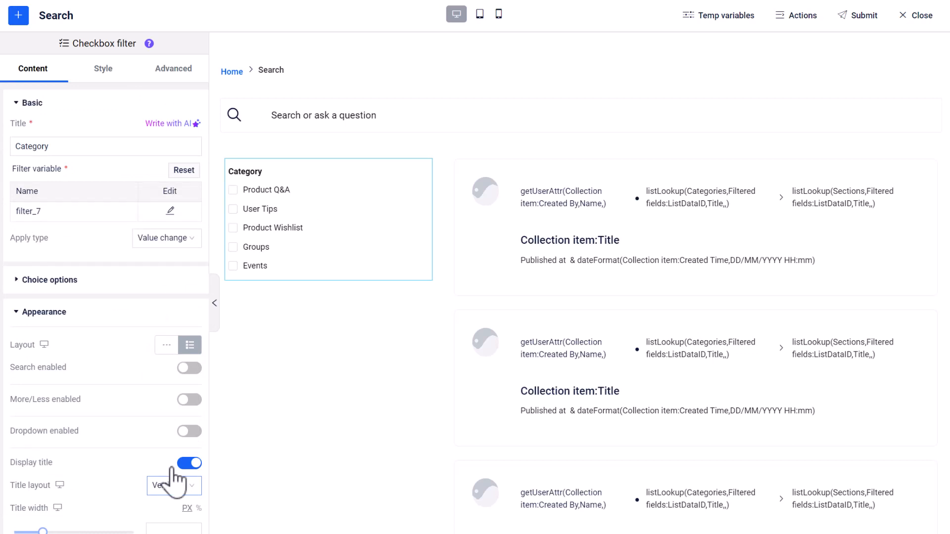
- Set the space between the Category filter's option items to 10 and keep their item width at Inline (auto)
click(103, 73)
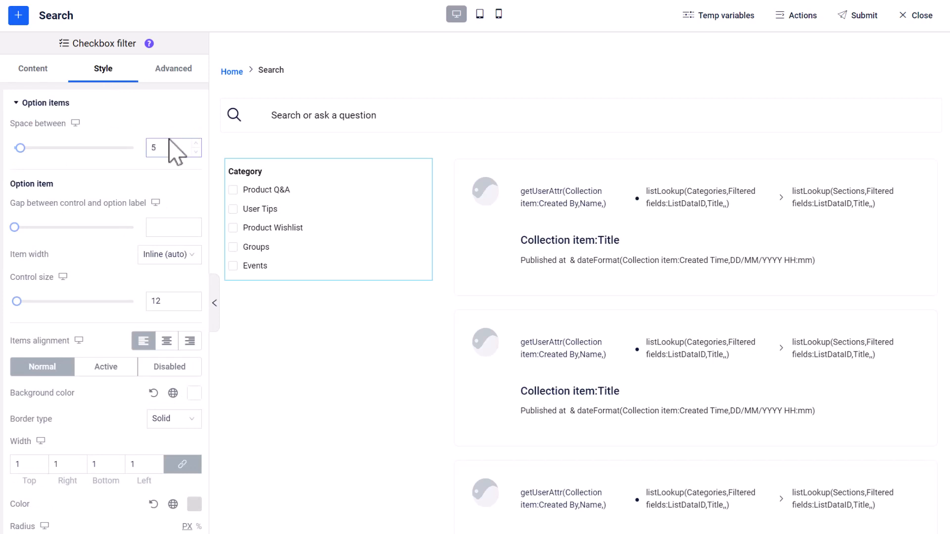
click(187, 146)
text(10)
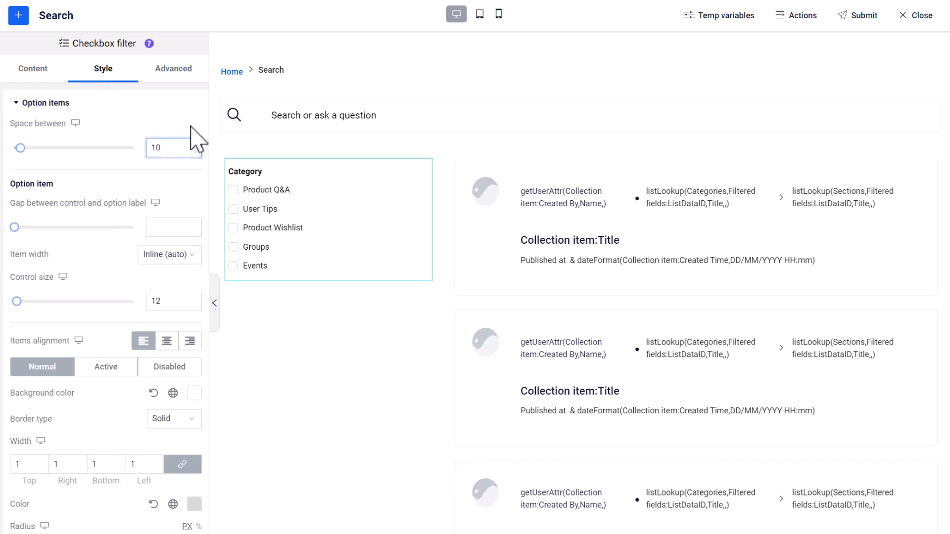
click(191, 127)
click(184, 256)
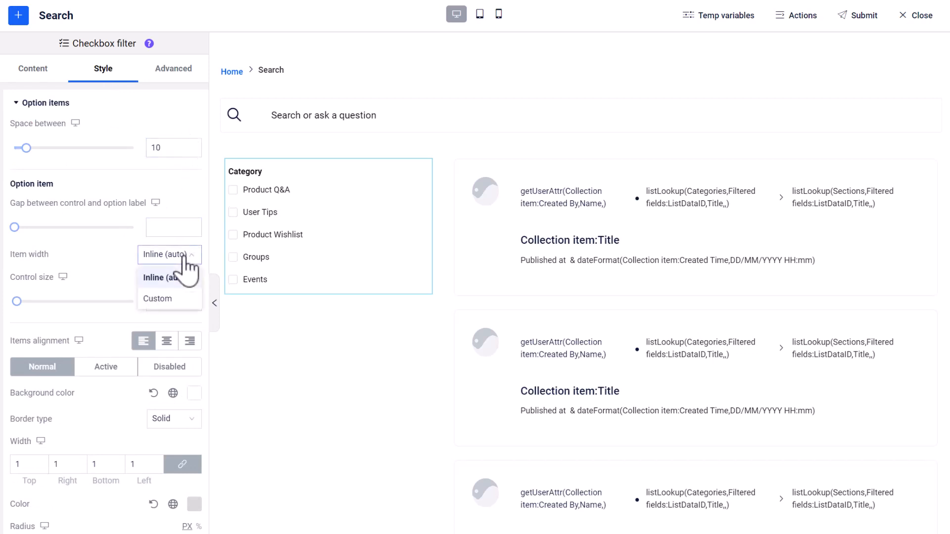
click(185, 275)
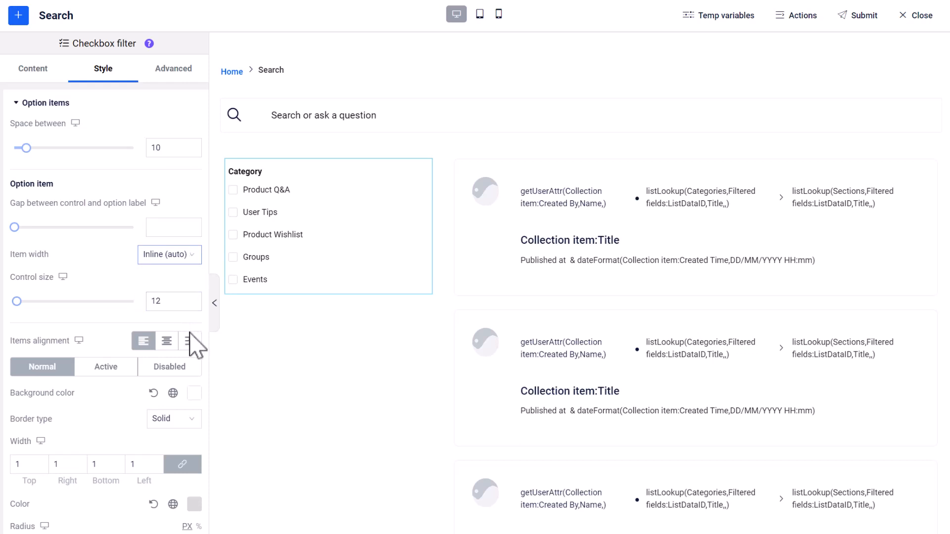
- Set the border color of the Category filter's checkboxes to black
scroll(190, 328, down, 4)
click(193, 318)
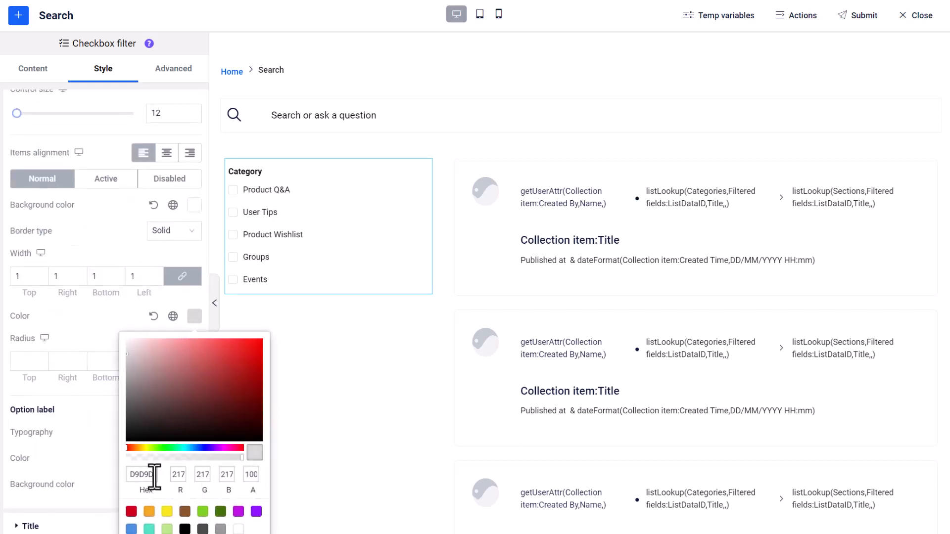
click(185, 528)
click(194, 459)
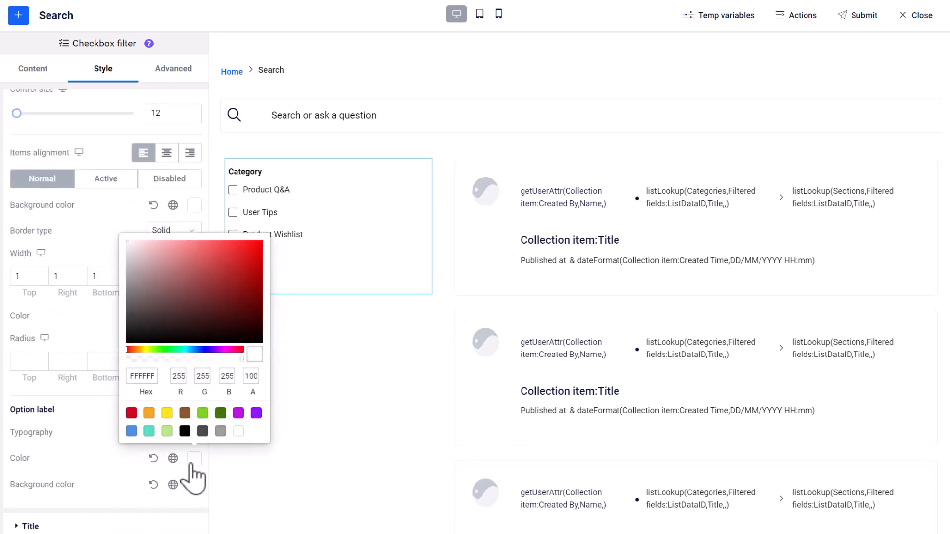
scroll(144, 229, up, 4)
- Set the Category filter title's font size to 16 and adjust its font weight
click(21, 104)
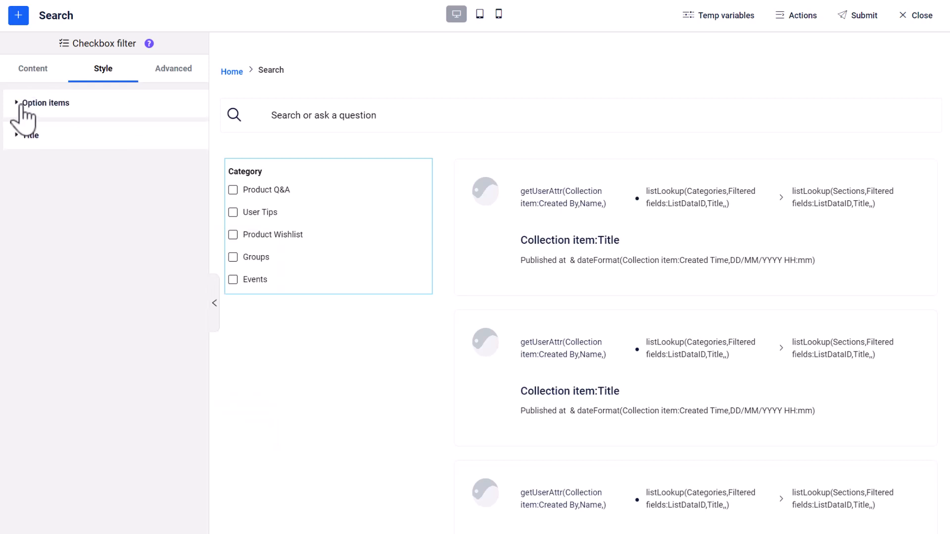
click(31, 136)
click(194, 208)
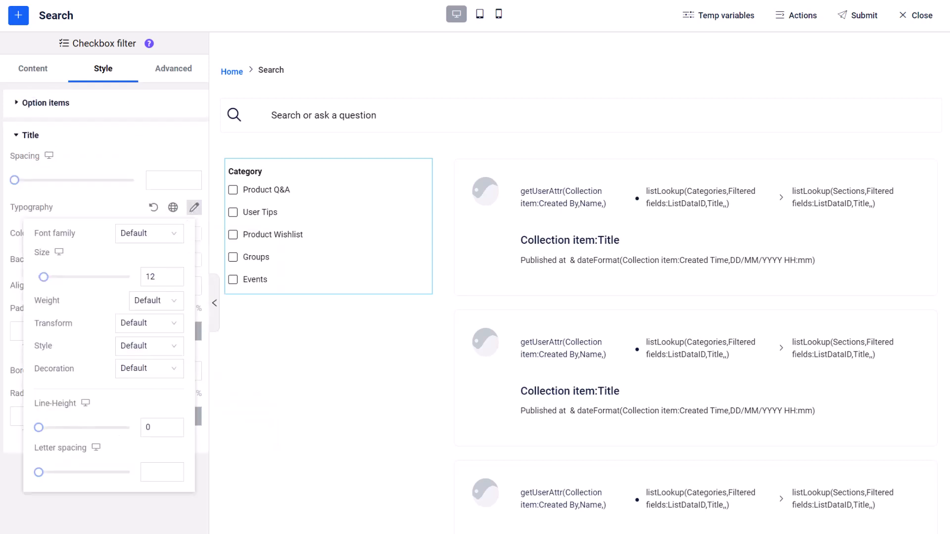
click(170, 276)
key(BackSpace)
text(6)
click(158, 300)
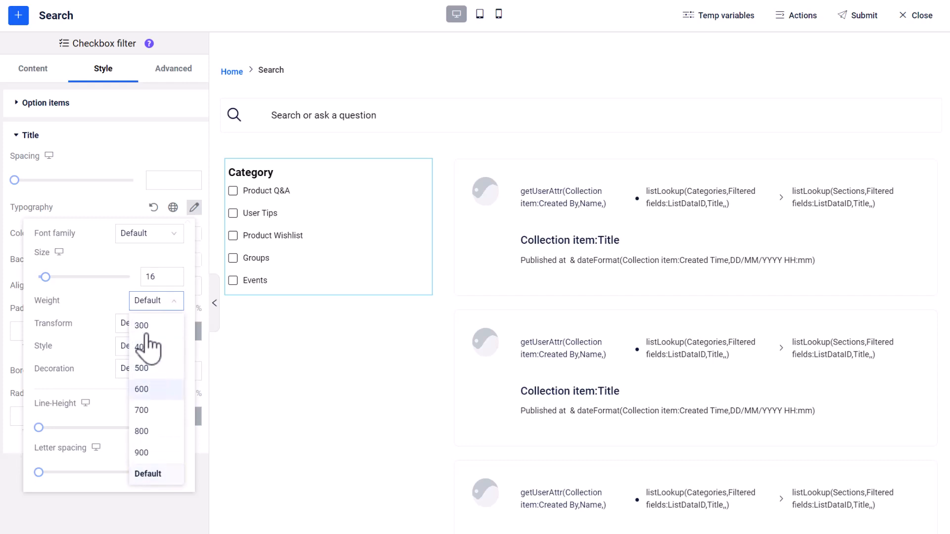
click(144, 346)
click(127, 221)
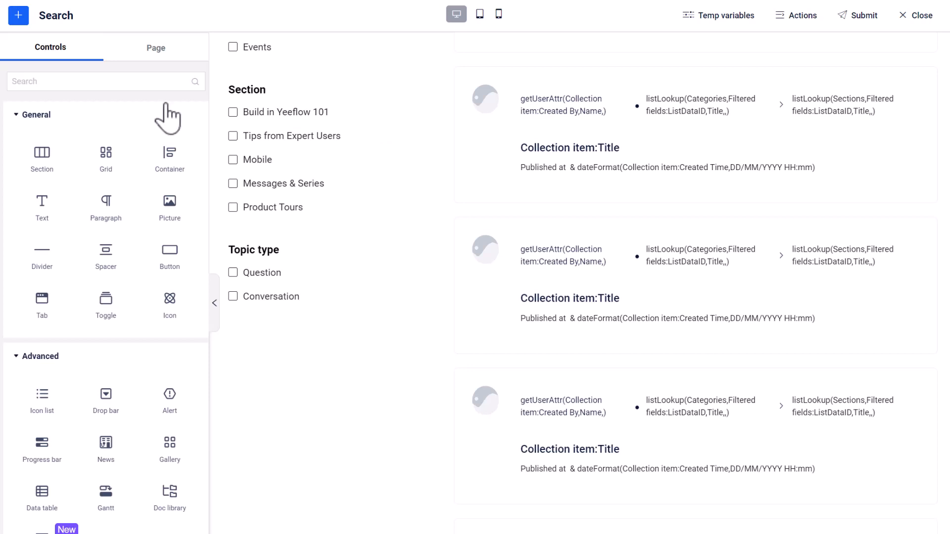
- Add a Relative period filter below the Topic type filter and title it Publish Date
click(146, 82)
text(relative period)
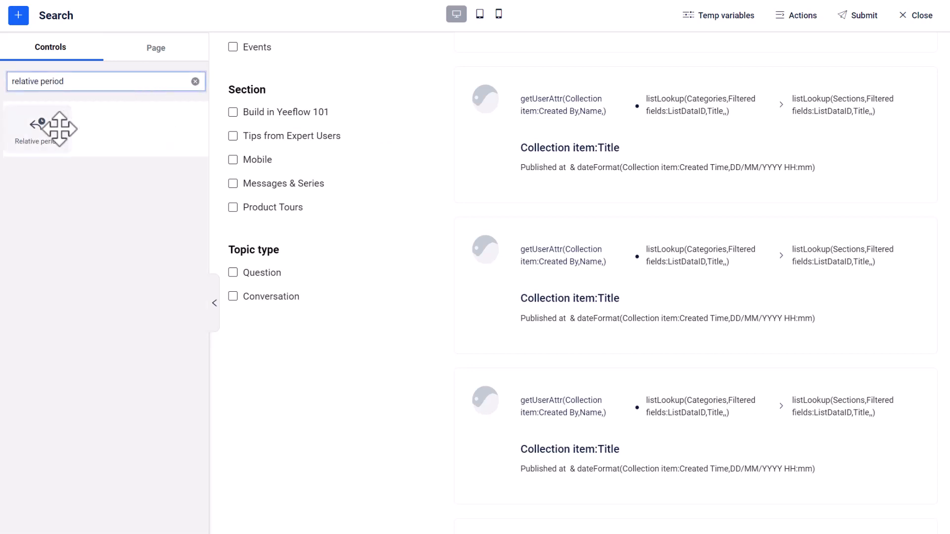
drag(59, 129, 286, 308)
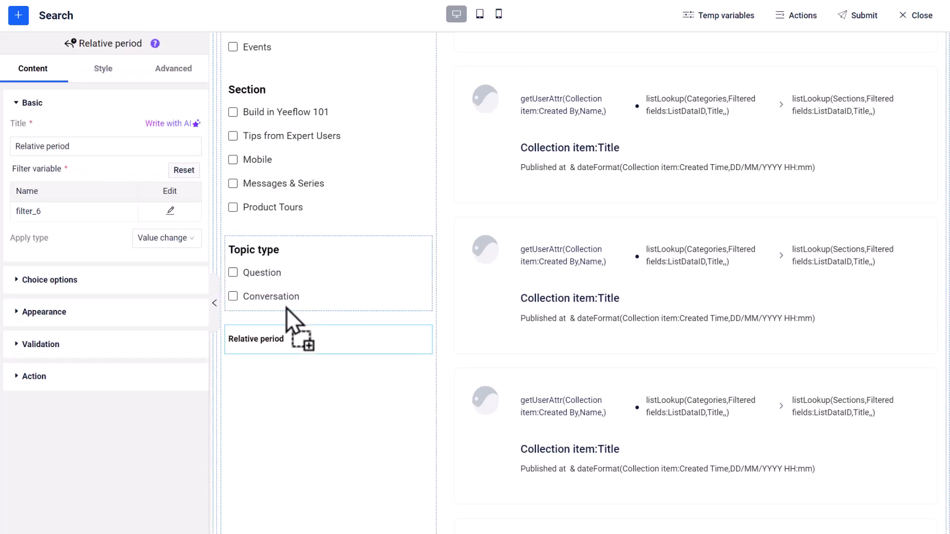
click(184, 149)
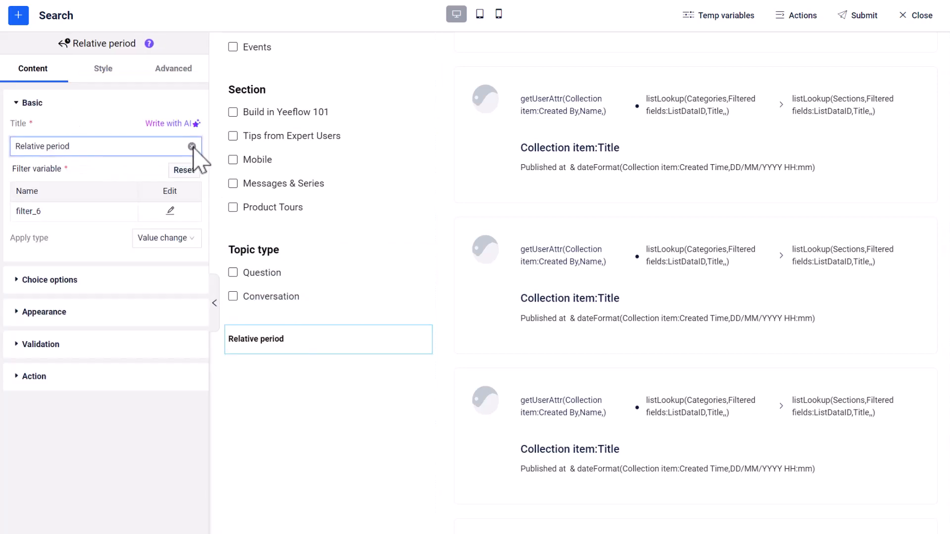
click(192, 146)
- Enable This year as a year choice of the Publish Date filter
click(139, 281)
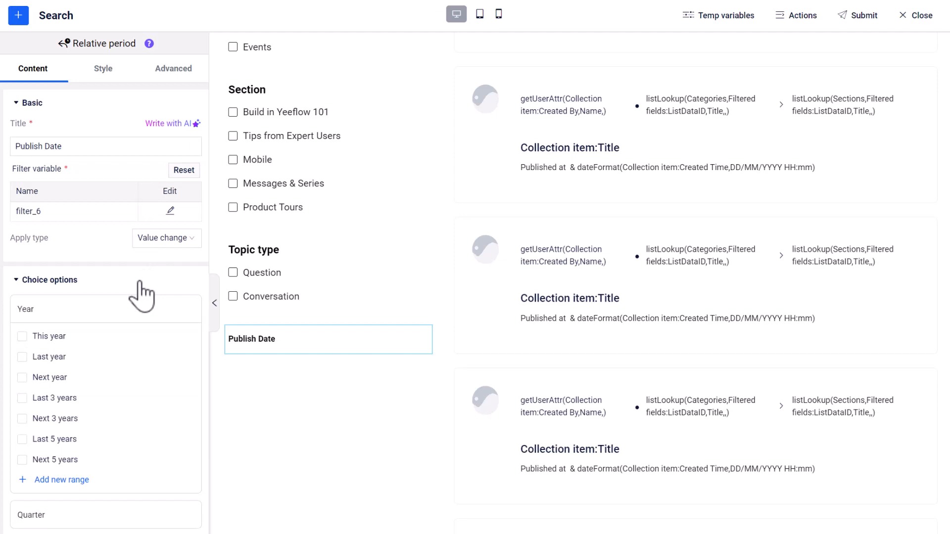
click(25, 336)
click(58, 313)
- Add a custom Last 2 quarters range to the Publish Date filter's quarter choices and enable it
click(62, 345)
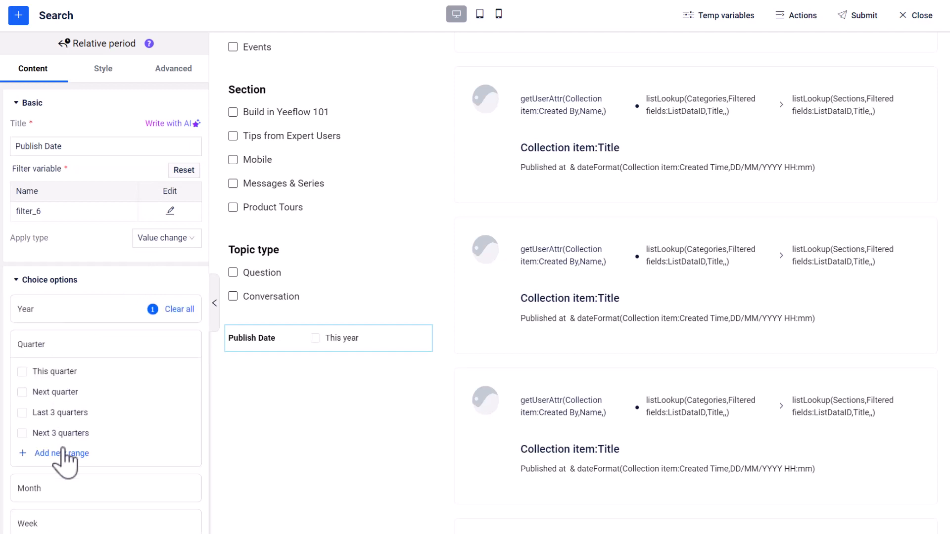
click(63, 451)
click(371, 157)
click(381, 200)
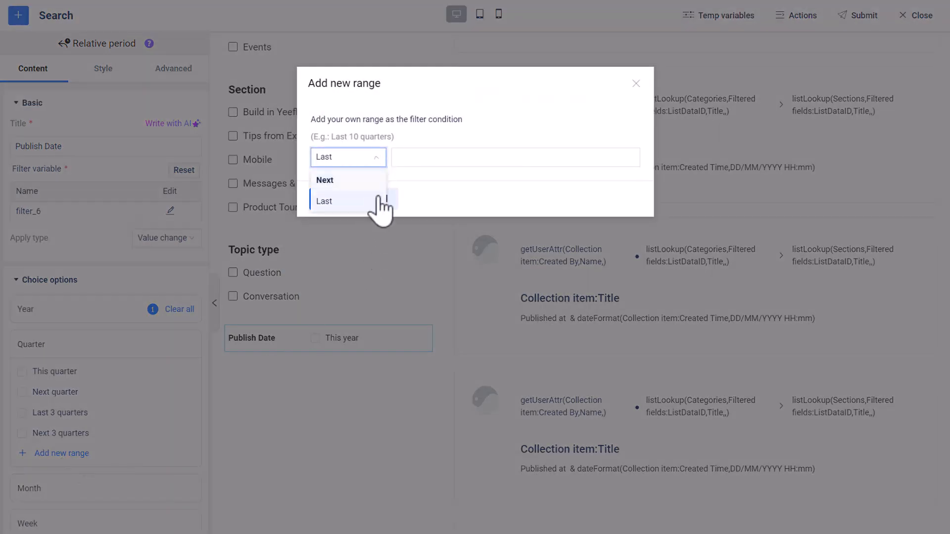
click(415, 157)
text(2)
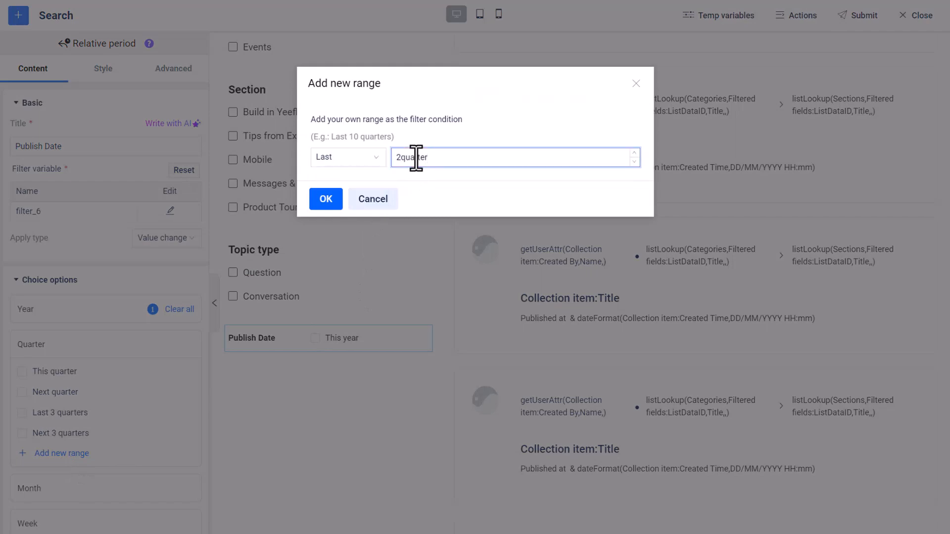
click(326, 199)
click(22, 454)
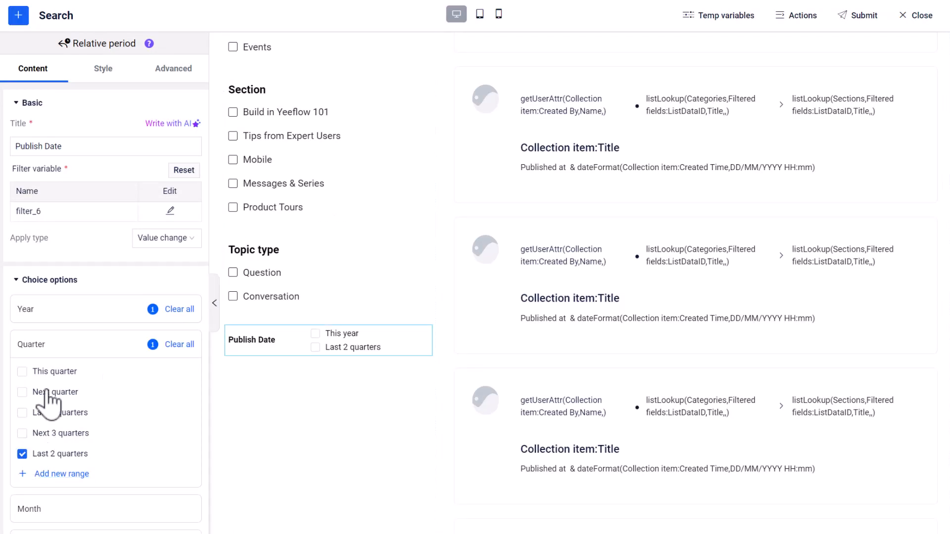
- Enable Last 3 months and Last 3 weeks among the Publish Date filter's month and week choices
click(51, 347)
click(51, 380)
click(50, 448)
scroll(48, 455, down, 1)
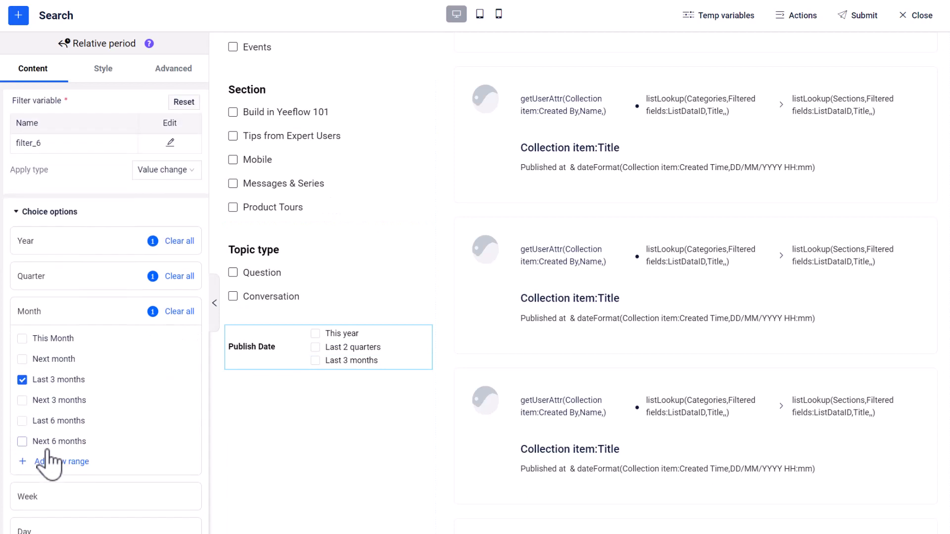
scroll(50, 457, down, 1)
click(54, 429)
scroll(55, 488, down, 1)
click(55, 468)
scroll(75, 495, down, 1)
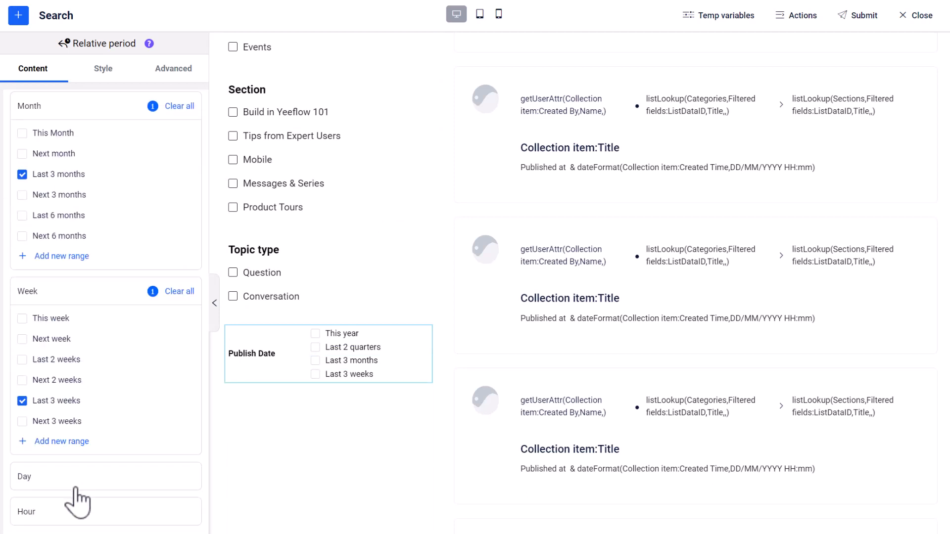
- Enable Today as a Publish Date choice and style the filter like the others, with vertical layout and black checkbox borders
click(76, 486)
scroll(75, 494, down, 1)
click(54, 437)
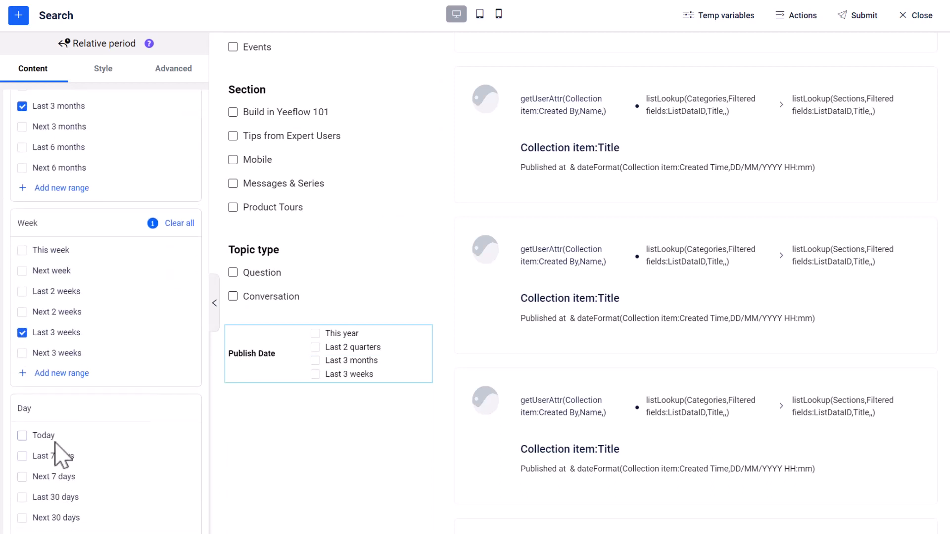
click(122, 75)
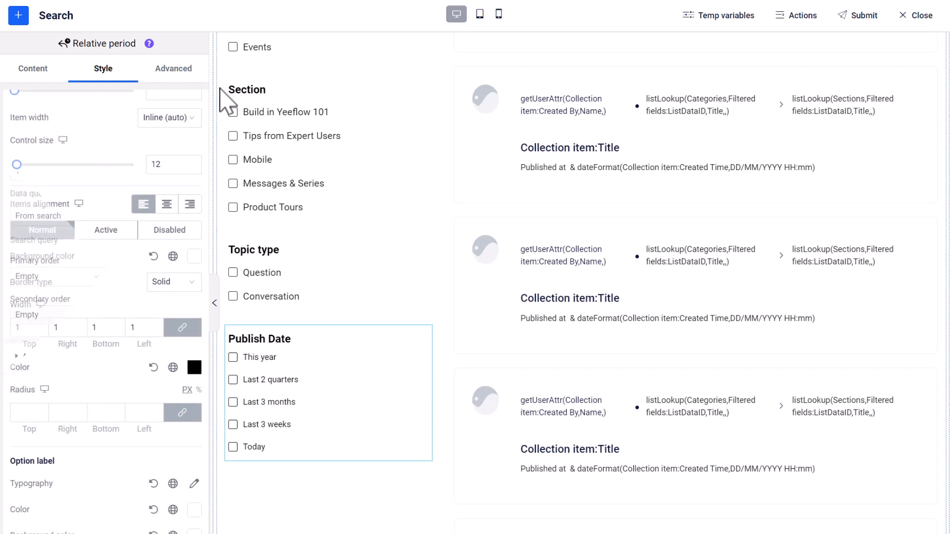
- Add a Remove filters control above the topic collection
click(19, 15)
click(89, 81)
text(remove filters)
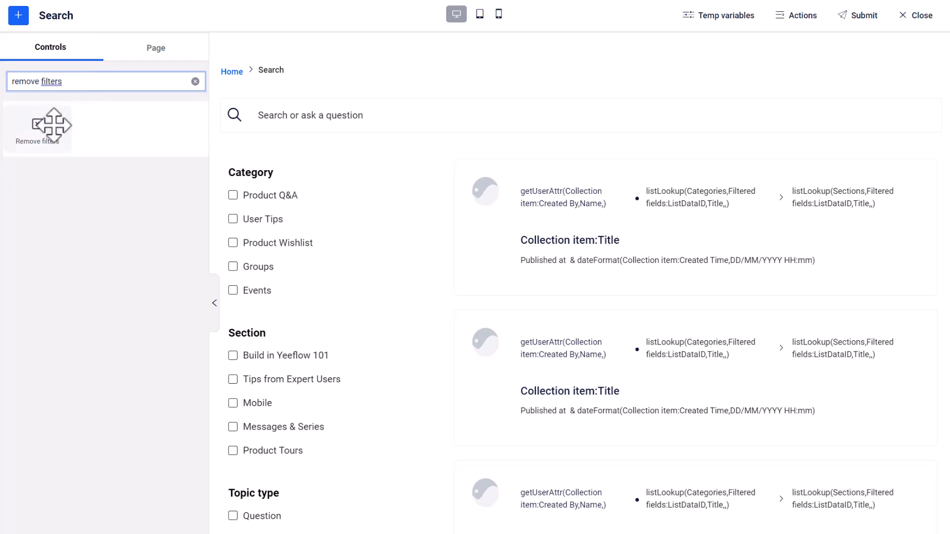
mouse_move(46, 125)
mouse_down()
mouse_move(151, 143)
mouse_move(476, 156)
mouse_move(527, 148)
mouse_move(539, 168)
mouse_up()
- Give the Remove filters button an X icon positioned after its text
click(190, 277)
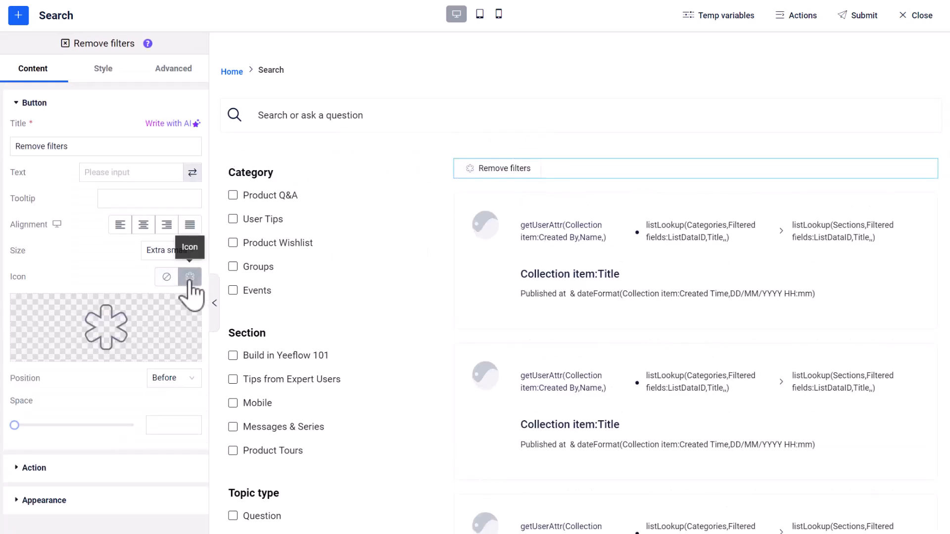
click(123, 346)
text(X)
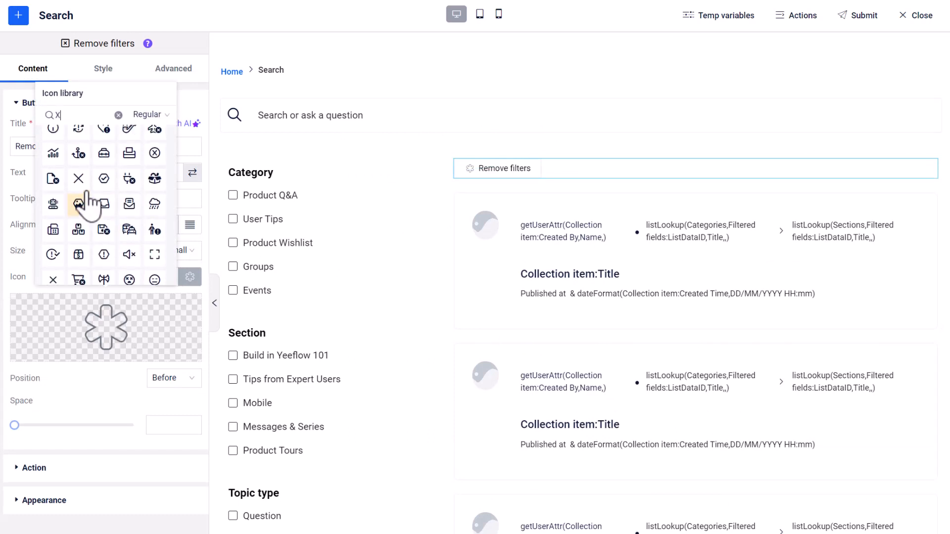
click(78, 185)
click(187, 378)
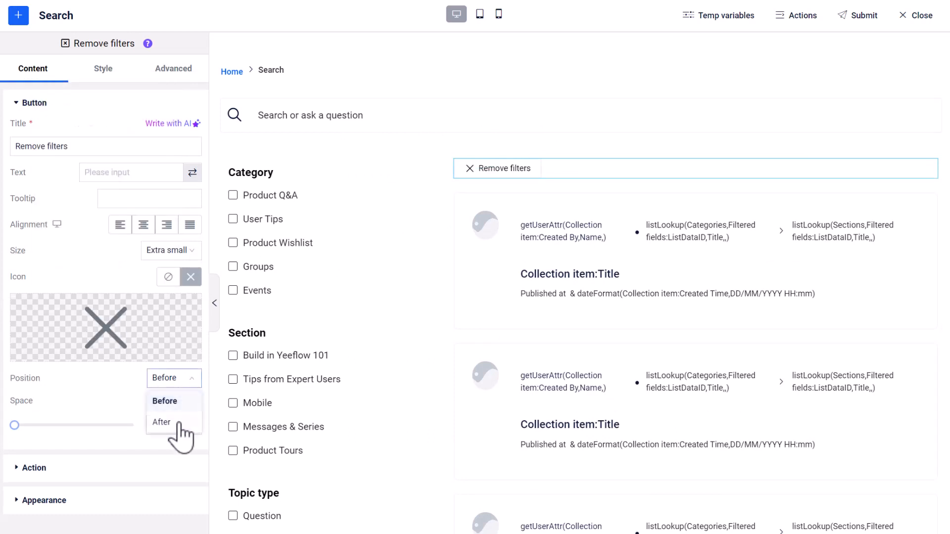
click(176, 422)
- Associate the Remove filters button with the variables filter_Category, filter_Section, filter_TopicType and filter_PublishDate
click(99, 468)
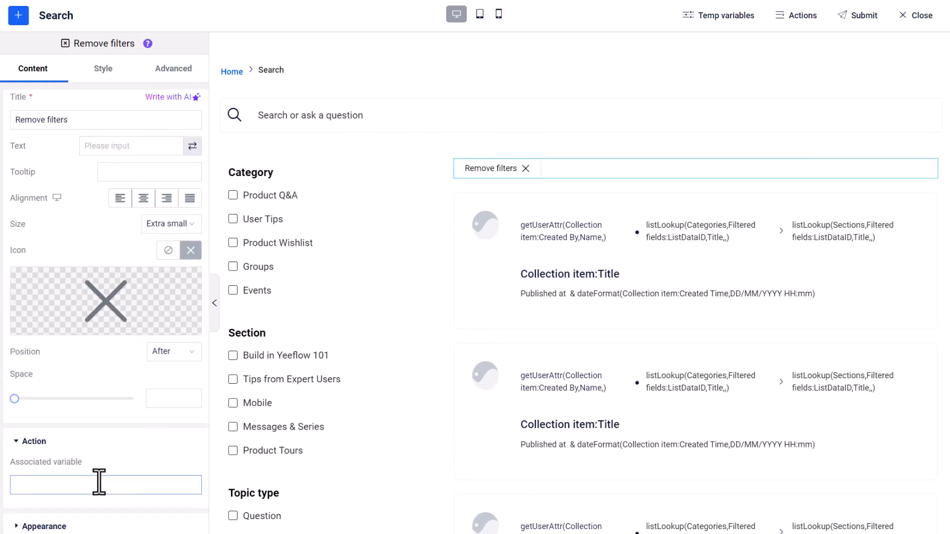
click(99, 484)
click(92, 378)
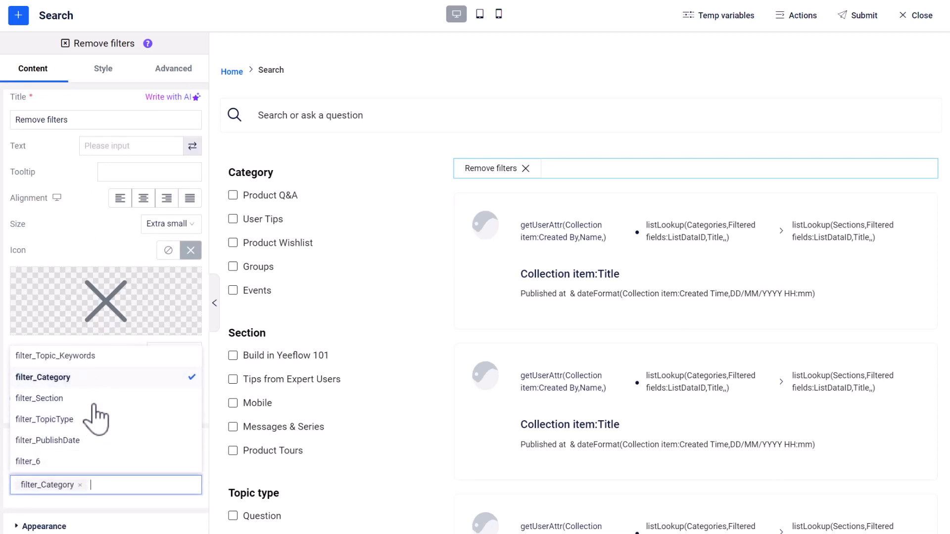
click(97, 400)
click(102, 424)
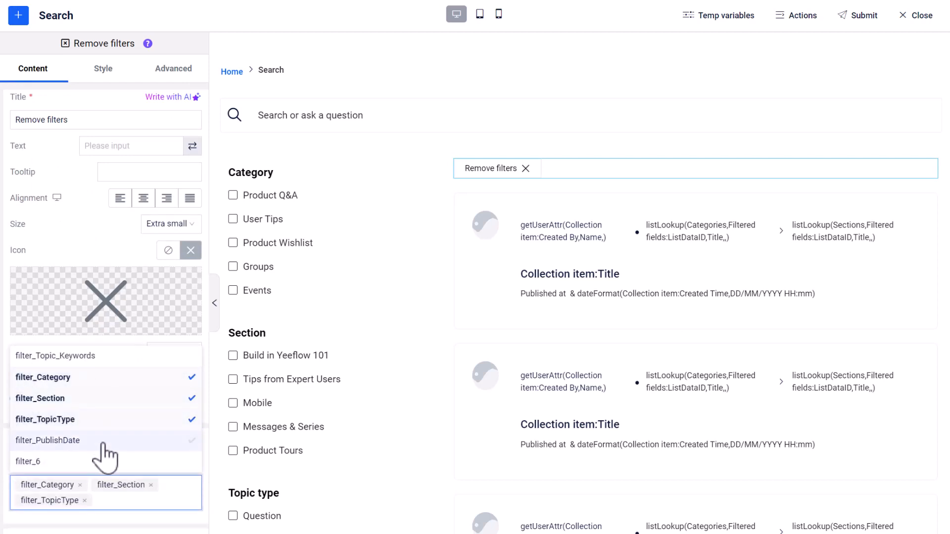
click(105, 440)
click(133, 516)
- Increase the Remove filters button's font size and set its background to the Primary color #0065FF
click(105, 69)
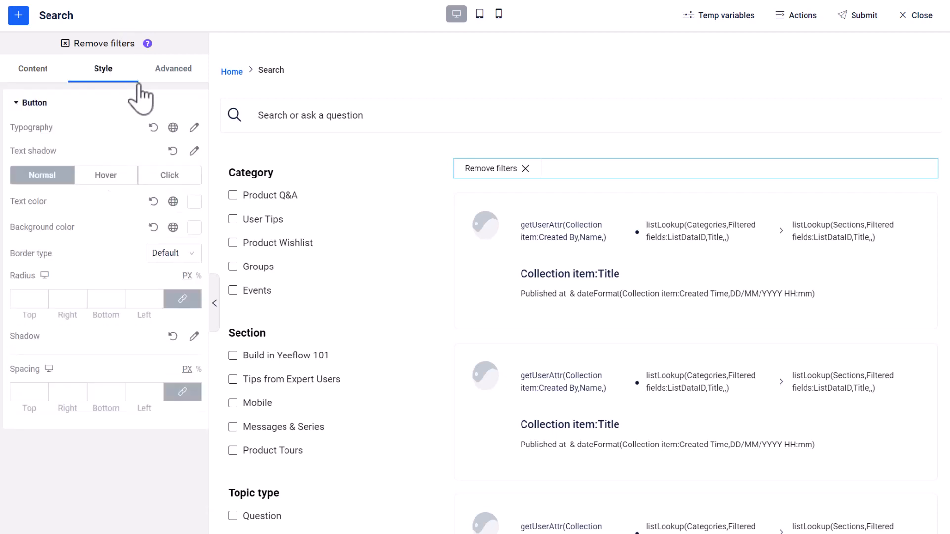
click(195, 128)
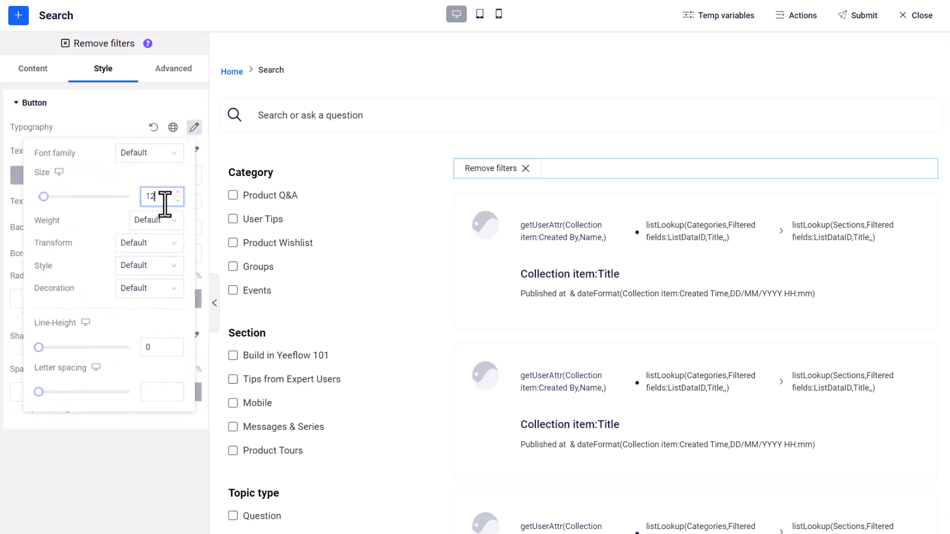
click(172, 227)
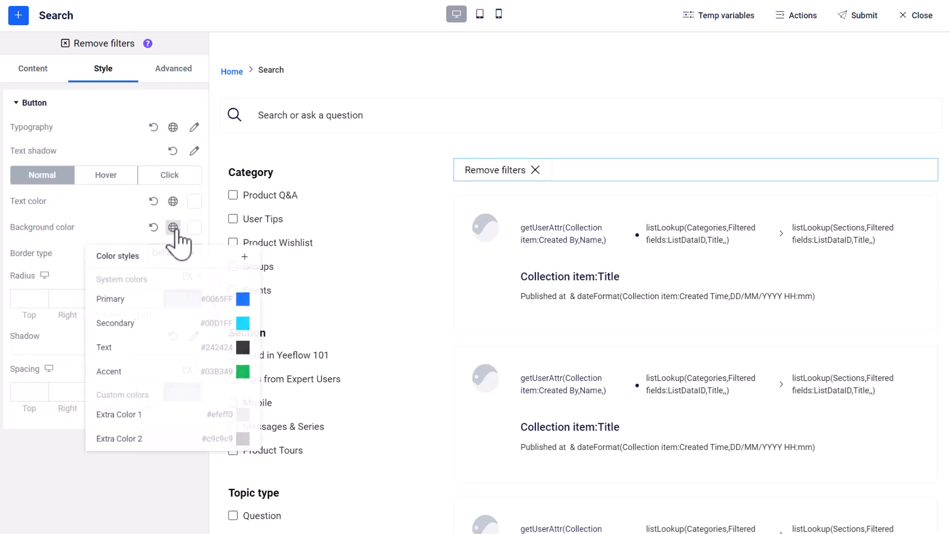
click(244, 300)
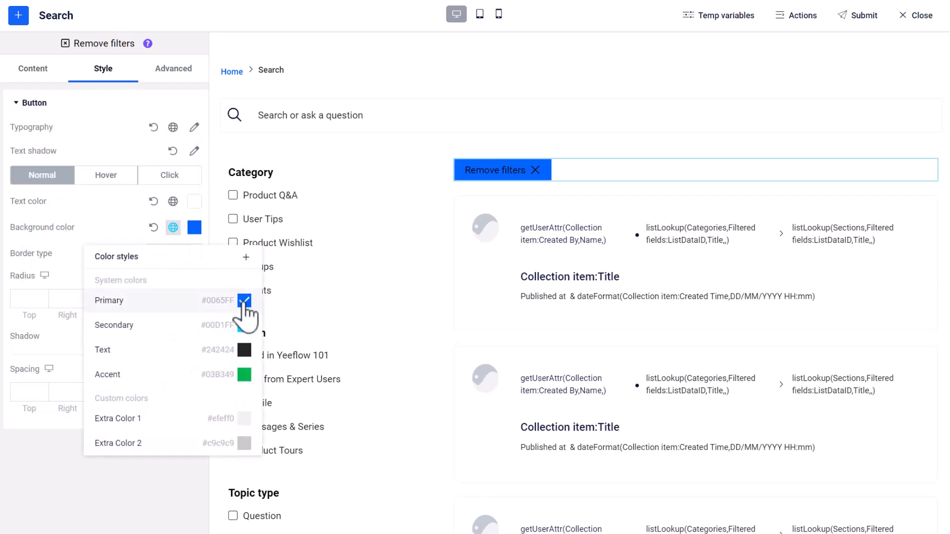
- Give the Remove filters button a spacing of 10 on all sides, white text and border type None
click(128, 219)
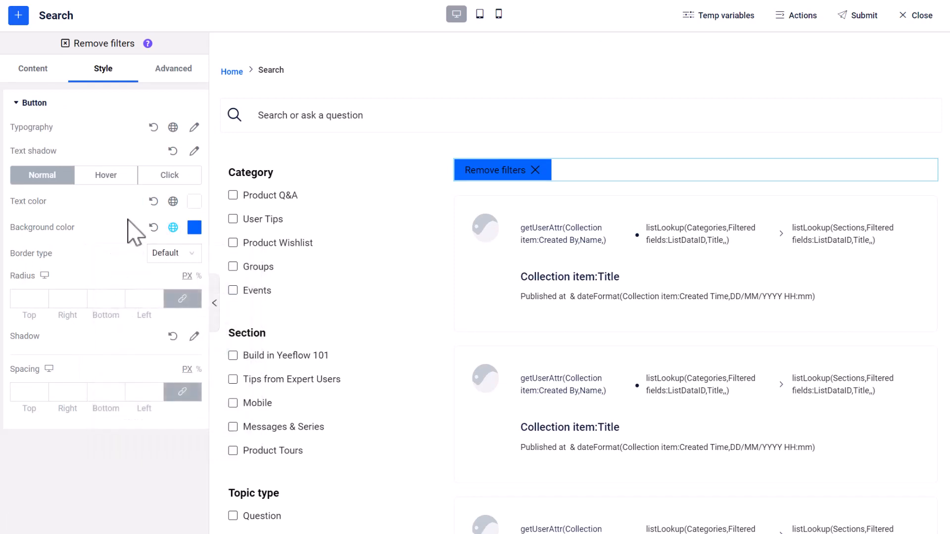
click(194, 201)
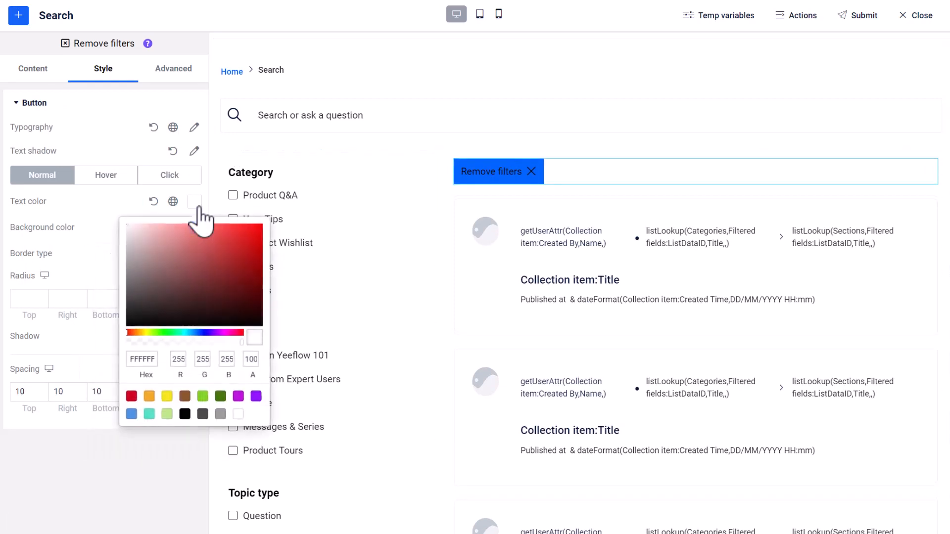
click(238, 416)
click(124, 206)
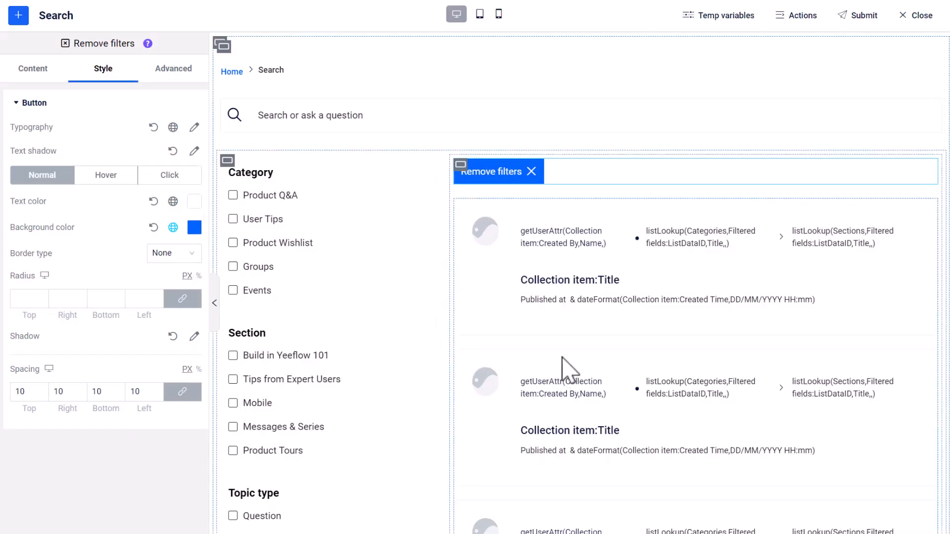
- Set the data query of the topic collection to From search engine
click(573, 346)
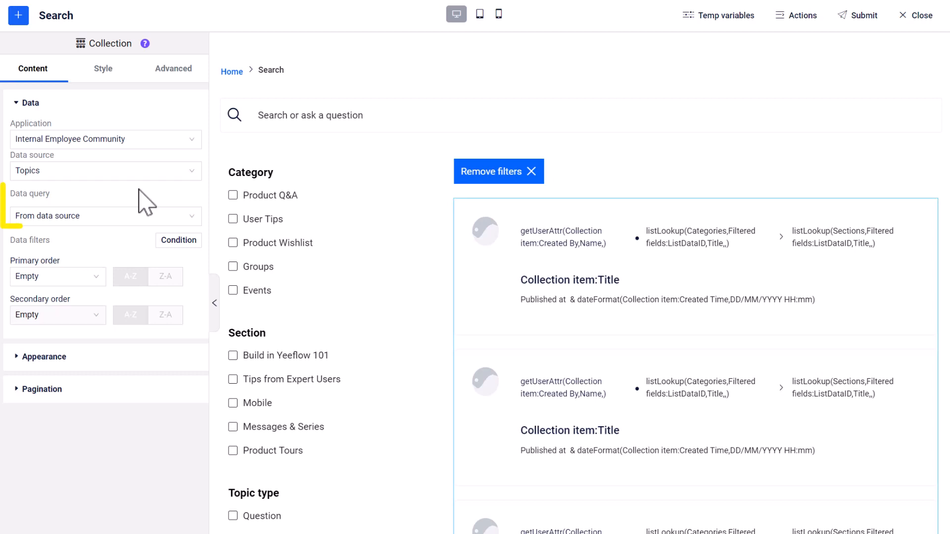
click(169, 216)
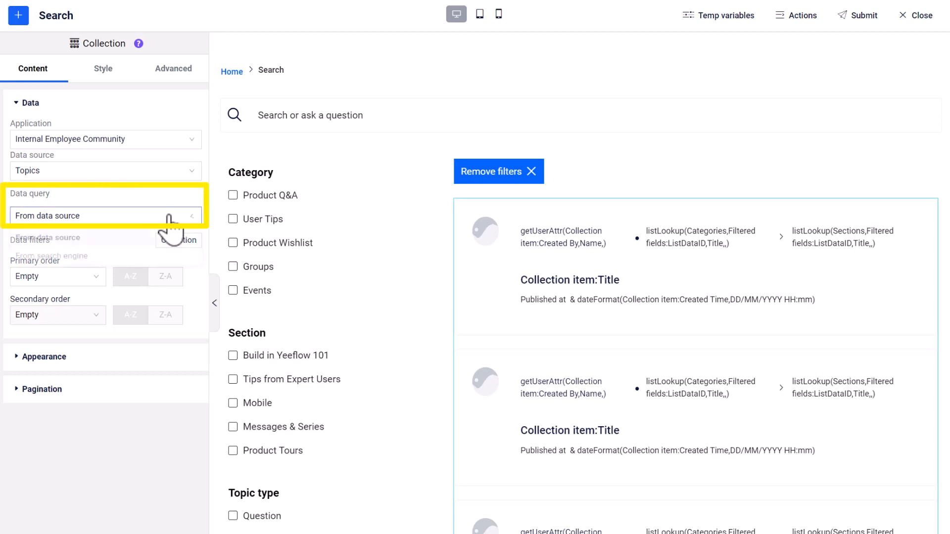
click(165, 260)
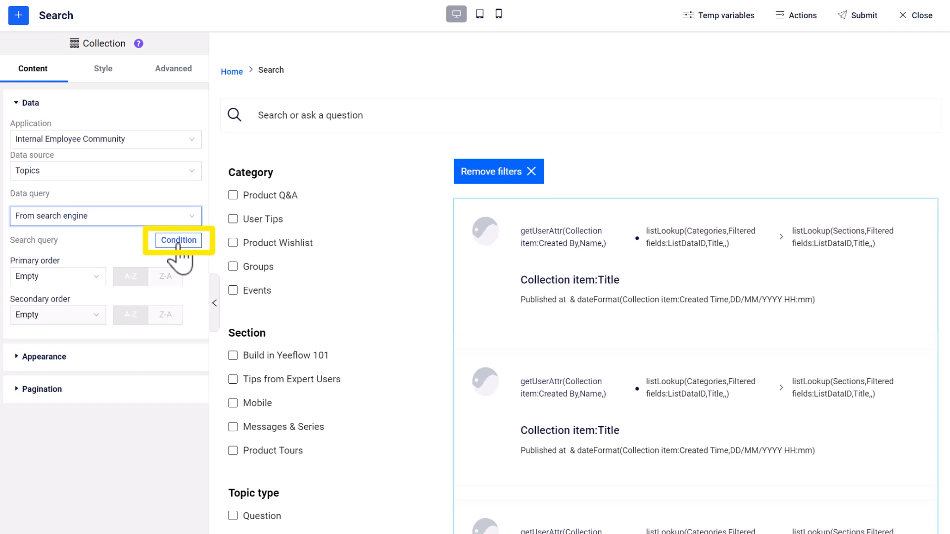
- Add a full text search condition to the collection's search query covering the Title, Description, Category and Section fields
click(178, 242)
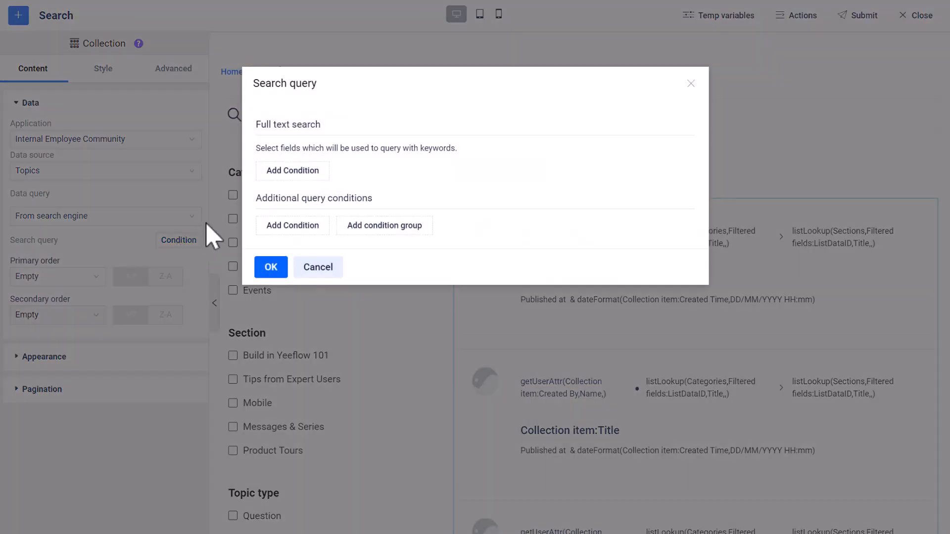
click(292, 172)
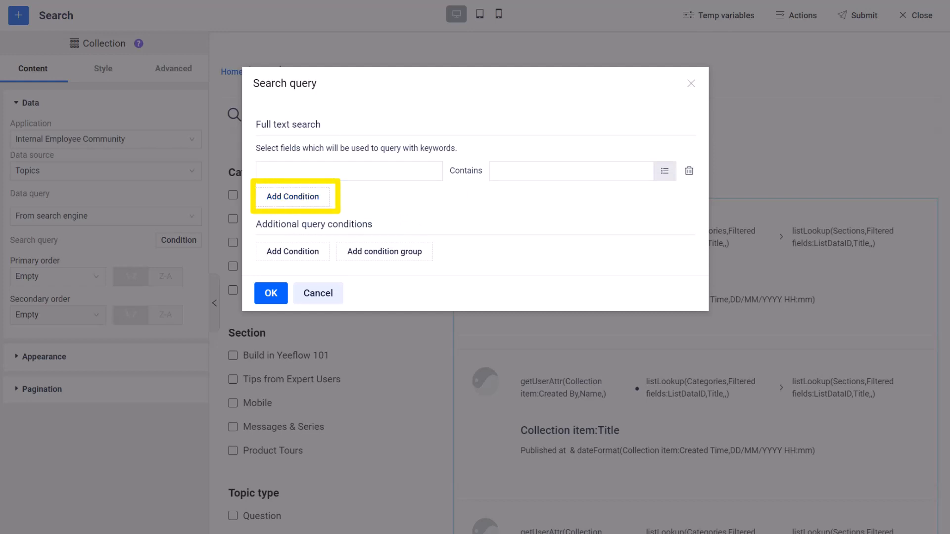
click(437, 172)
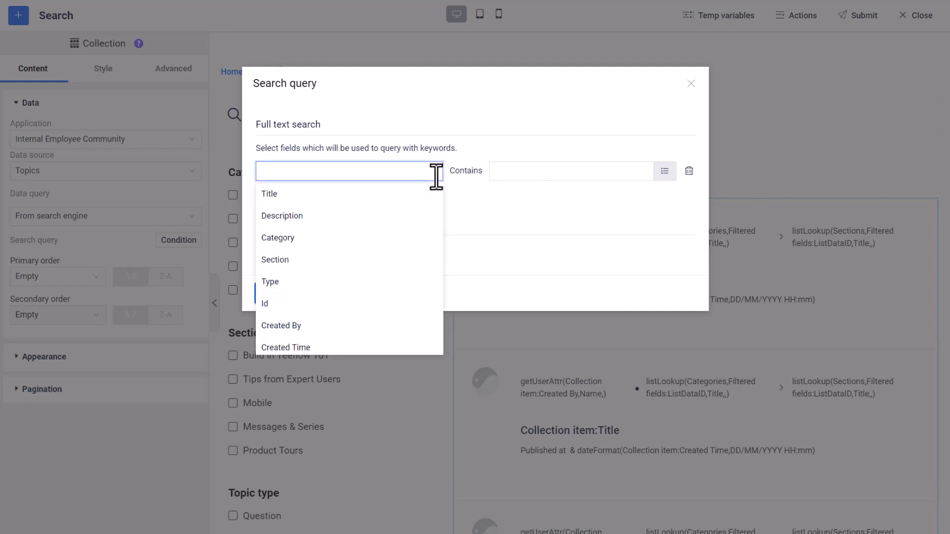
click(414, 194)
click(415, 217)
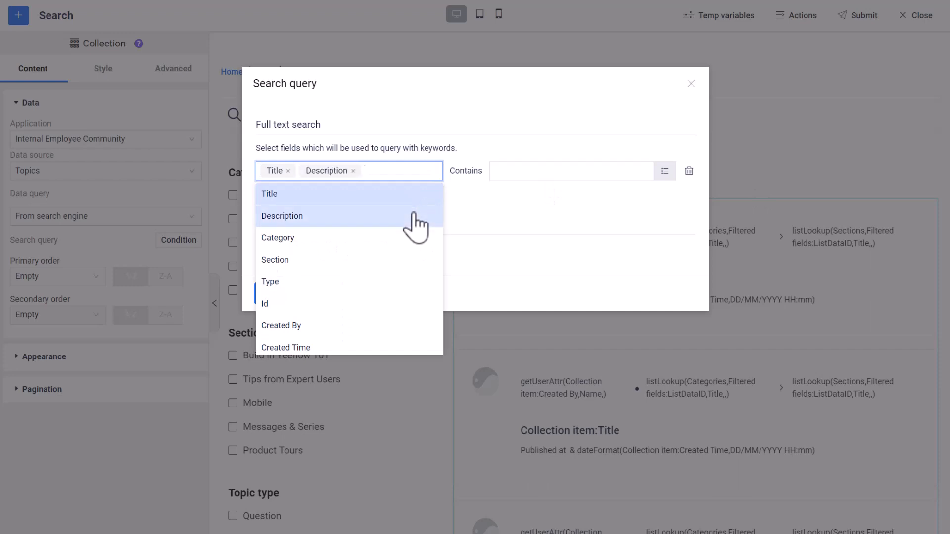
click(416, 240)
click(399, 259)
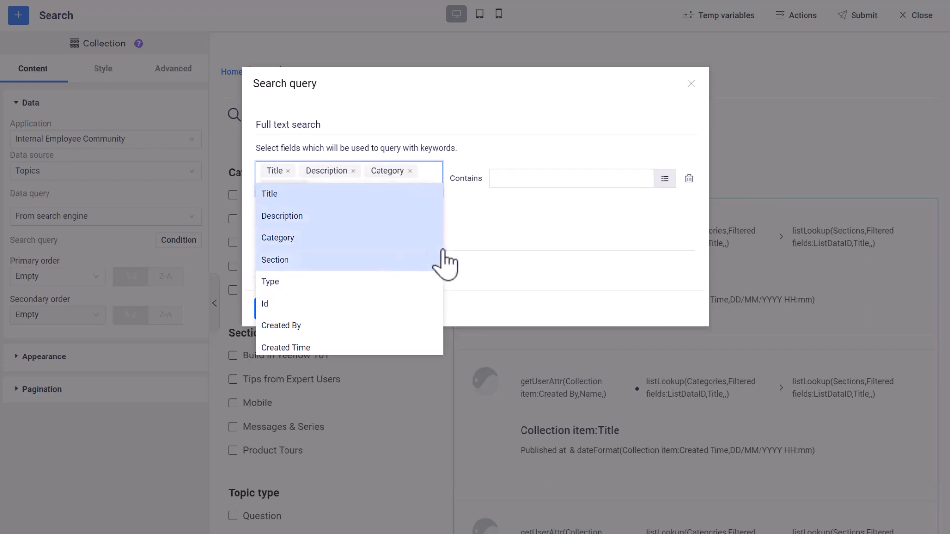
- Set the full text search condition to contain the filter variable filter_Topic_Keywords
click(674, 182)
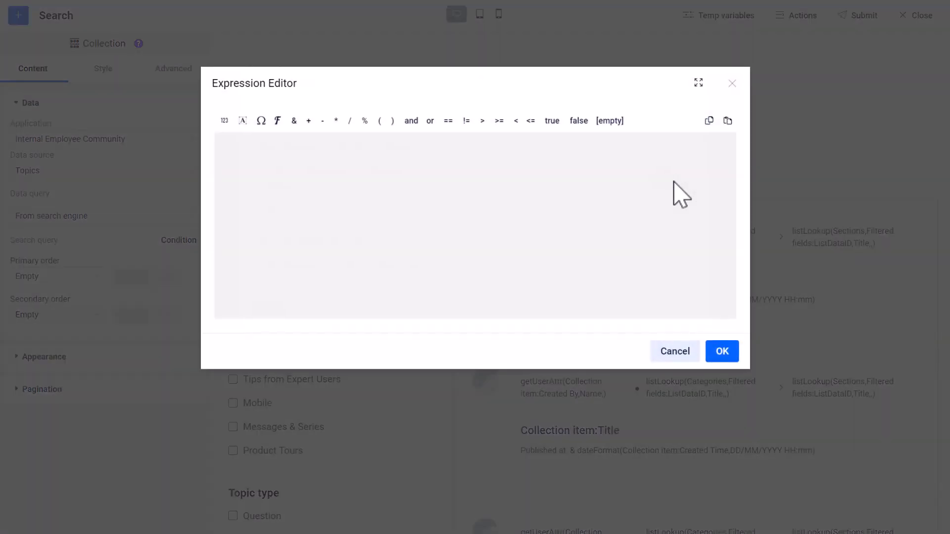
click(261, 122)
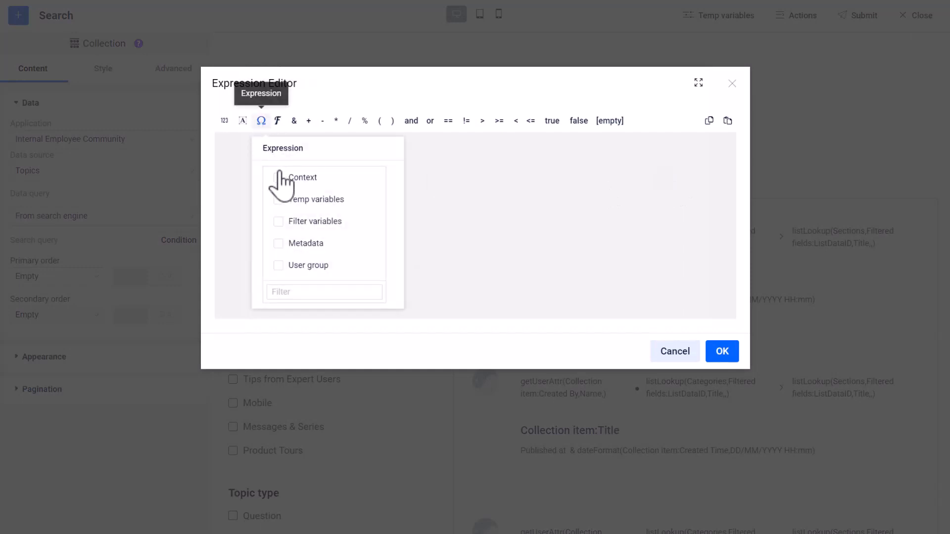
click(303, 222)
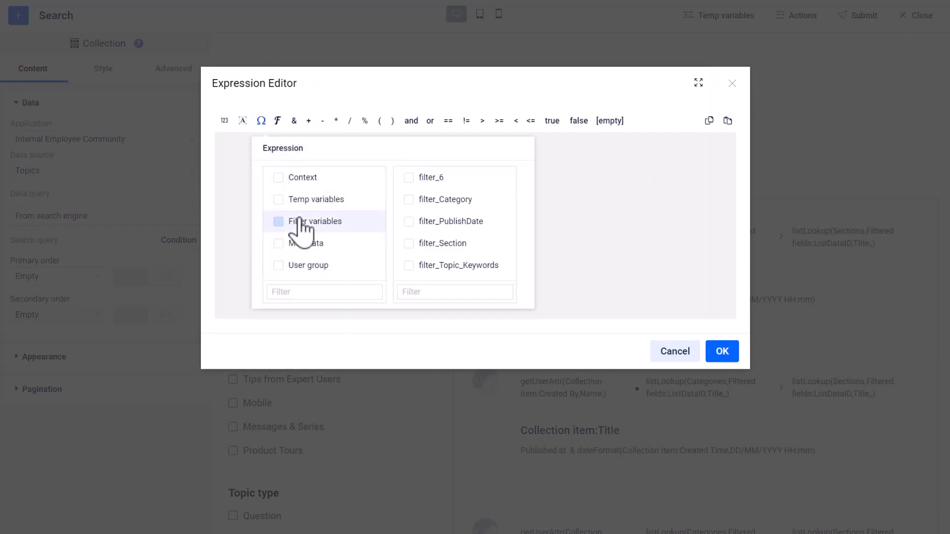
click(450, 266)
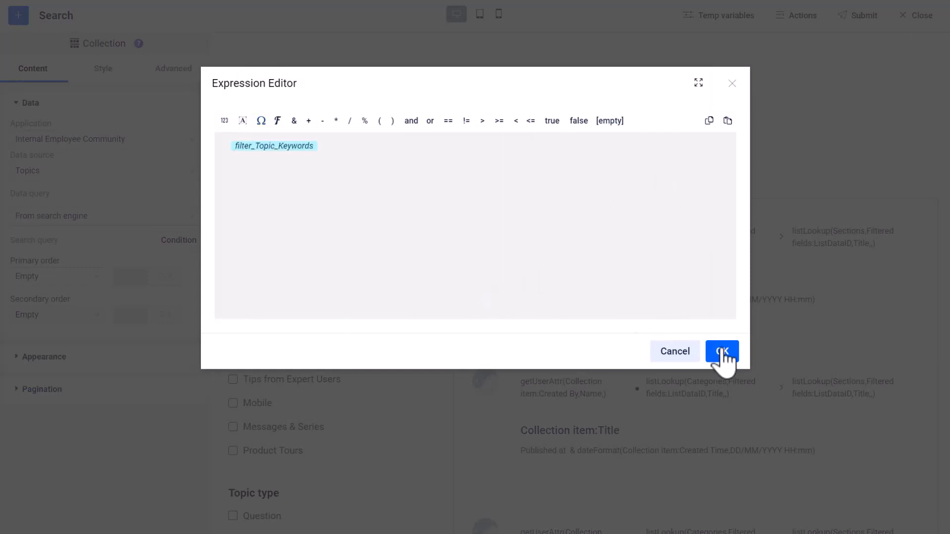
click(722, 352)
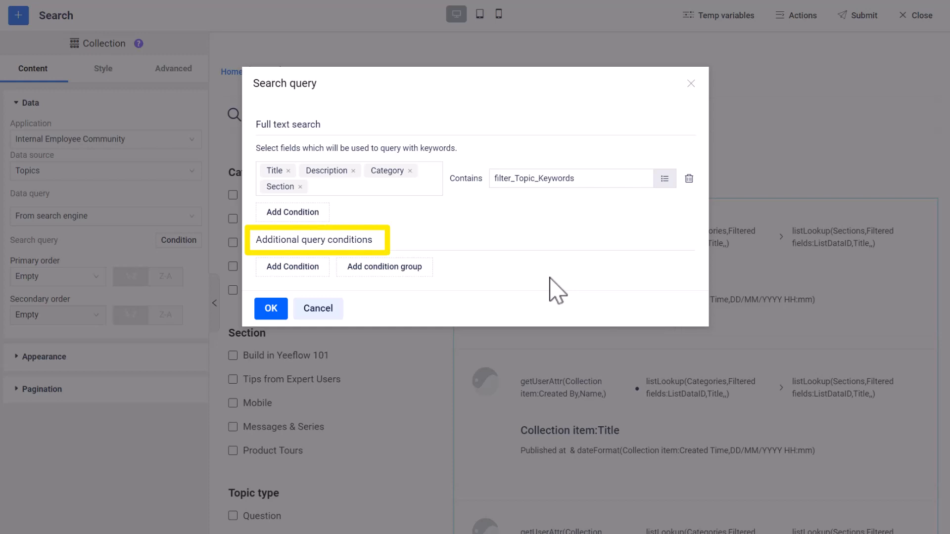
- Add an additional query condition where Category is In the filter variable filter_Category
click(315, 269)
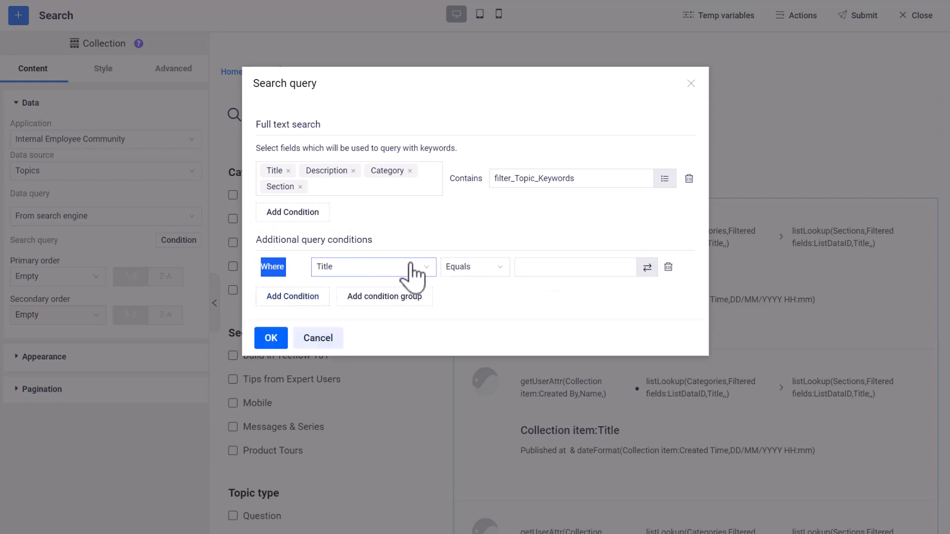
click(425, 270)
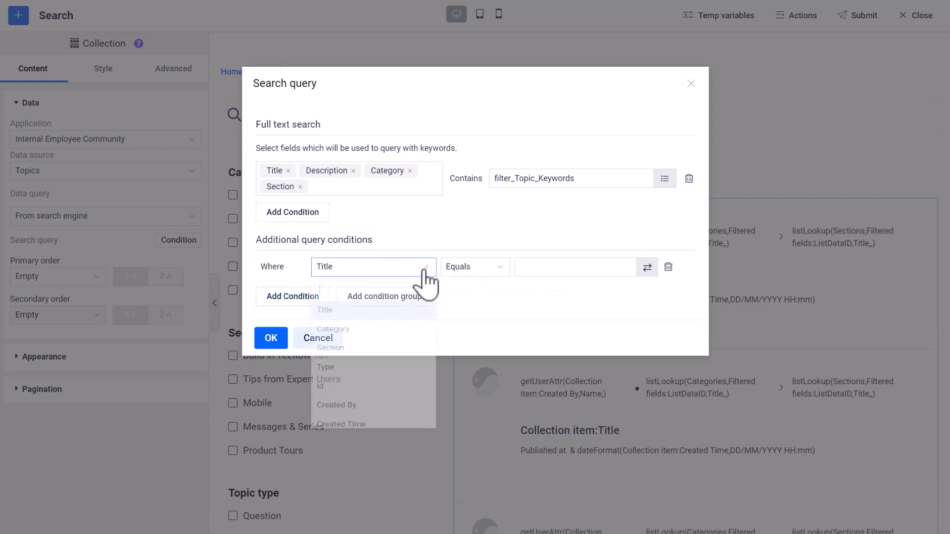
click(409, 342)
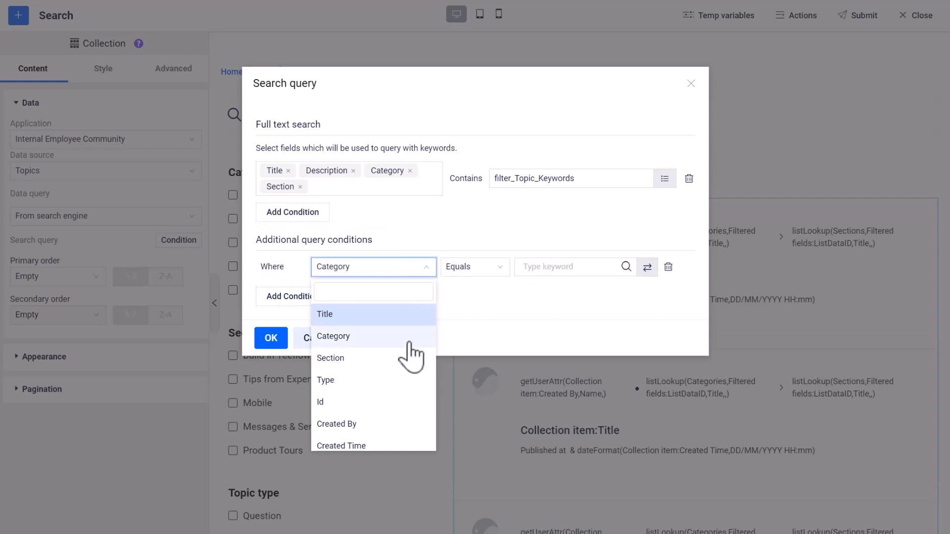
click(409, 341)
click(500, 269)
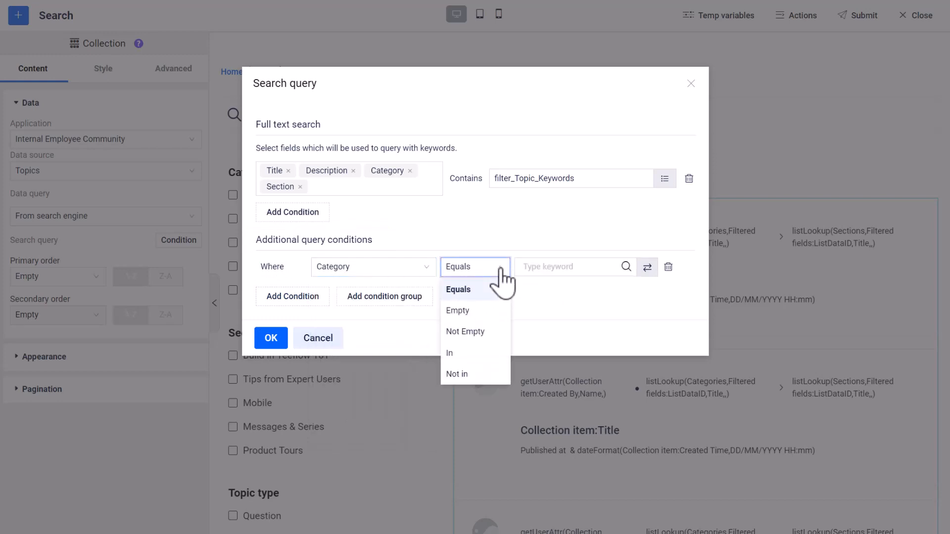
click(483, 353)
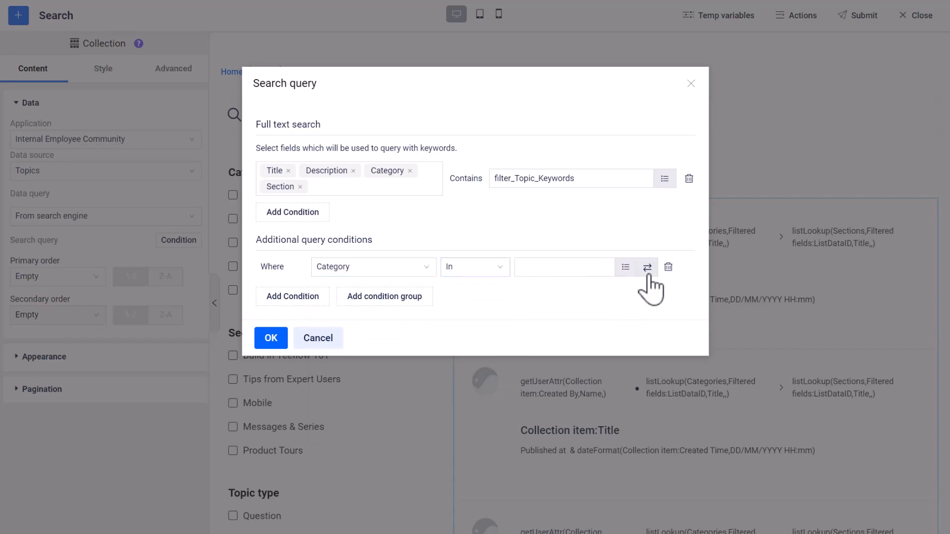
click(626, 267)
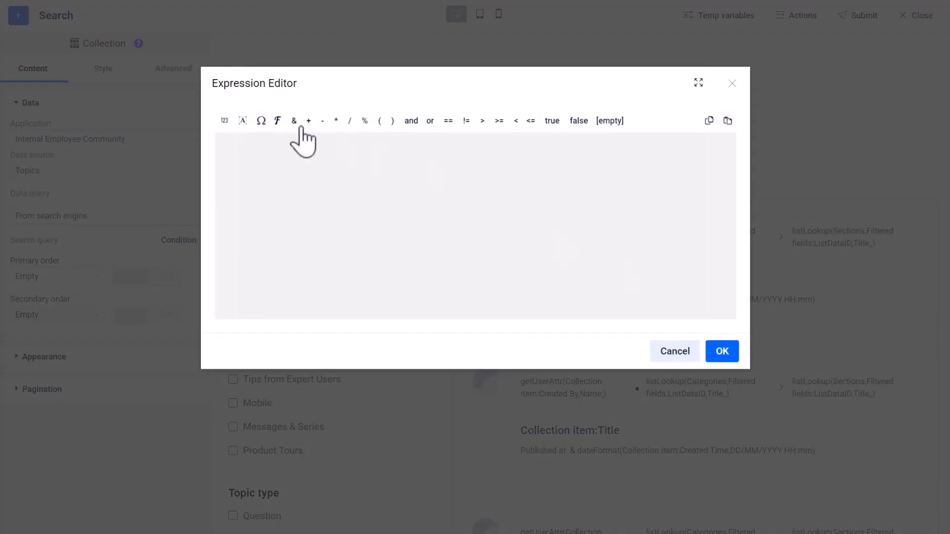
click(261, 127)
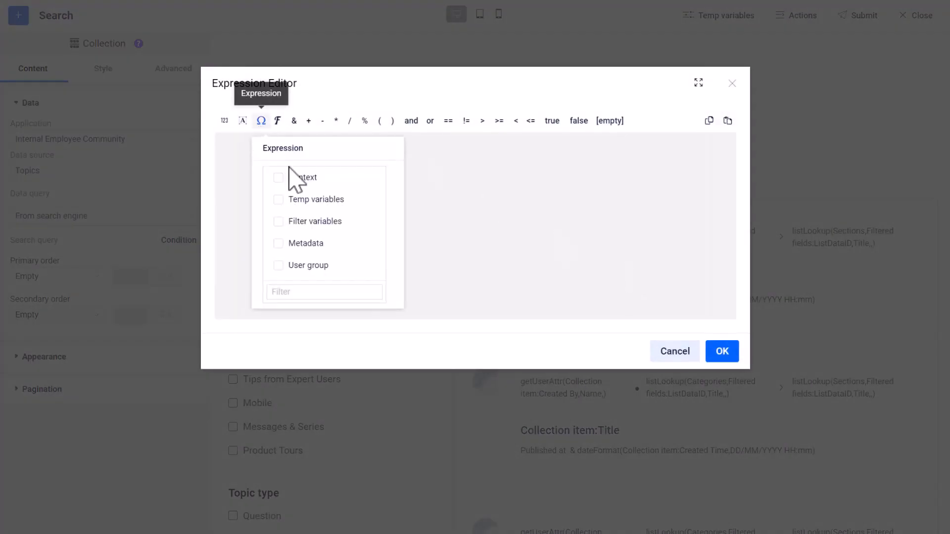
click(330, 221)
click(470, 179)
click(496, 292)
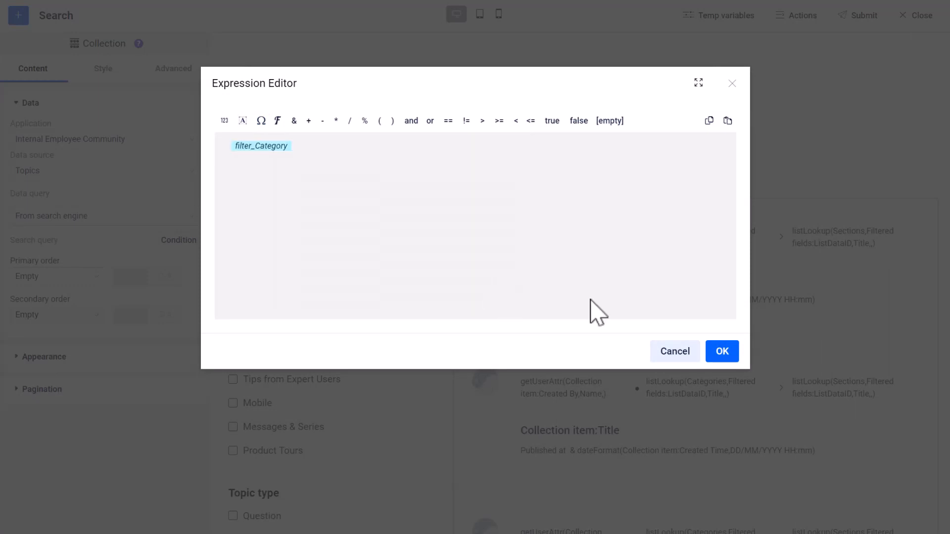
click(728, 352)
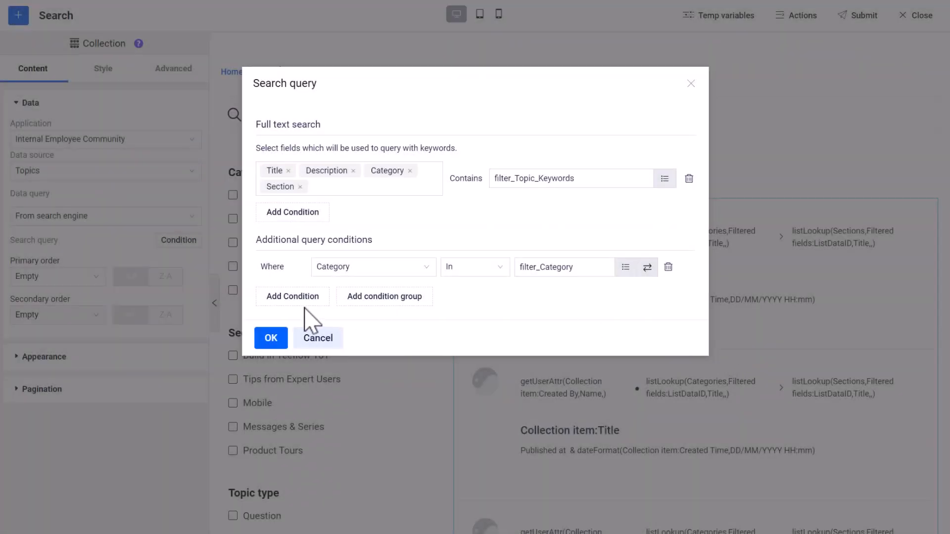
- Add an And condition where Section is In the filter variable filter_Section
click(302, 299)
click(409, 296)
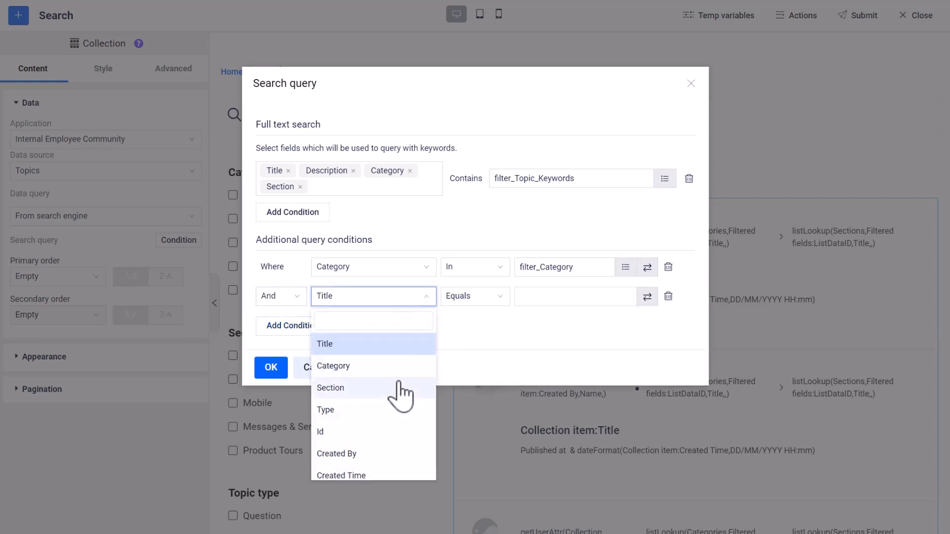
click(400, 388)
click(477, 298)
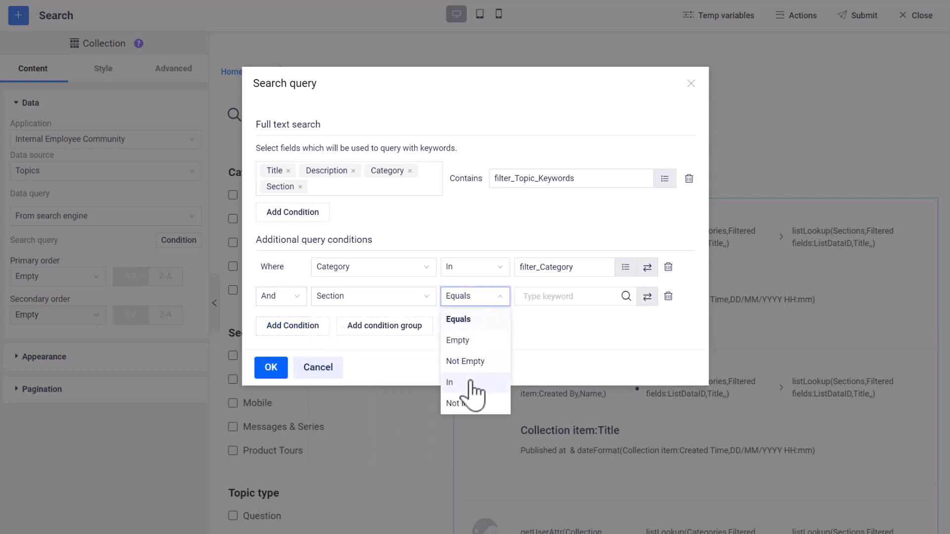
click(469, 383)
click(625, 297)
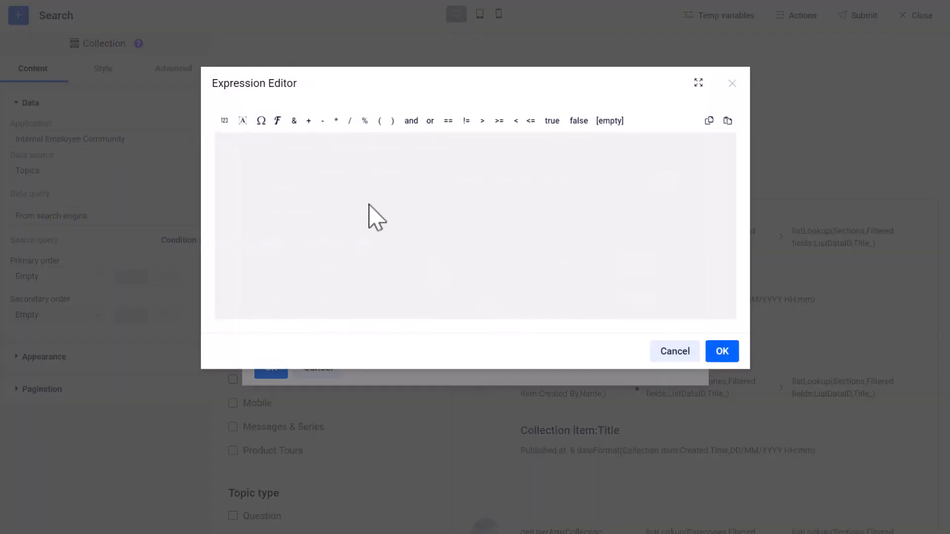
click(261, 121)
click(297, 222)
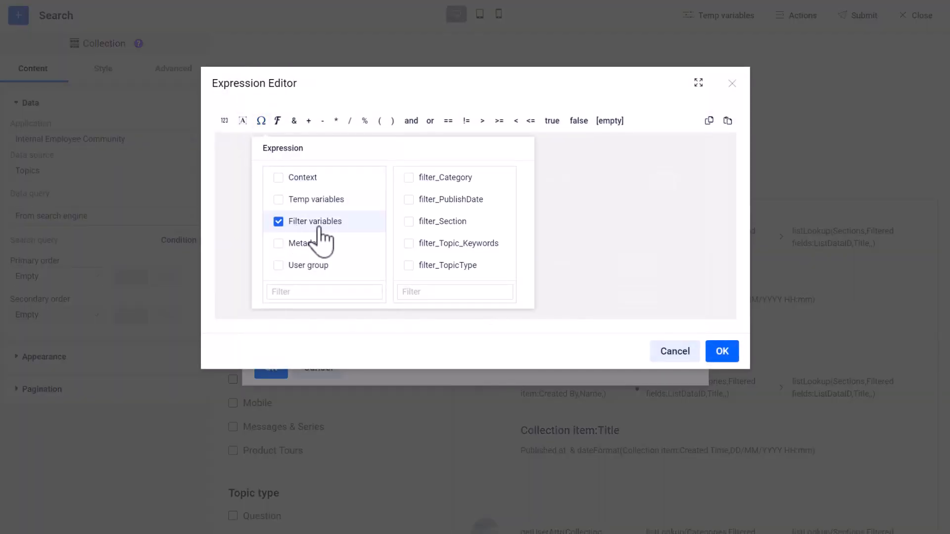
click(439, 221)
click(503, 303)
click(718, 352)
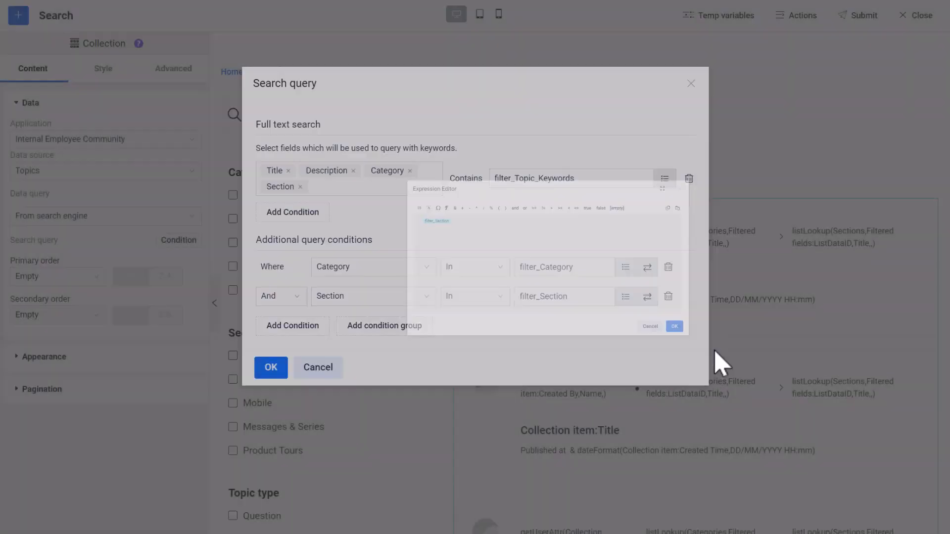
- Add an And condition where Created Time Equals the filter variable filter_PublishDate
click(280, 324)
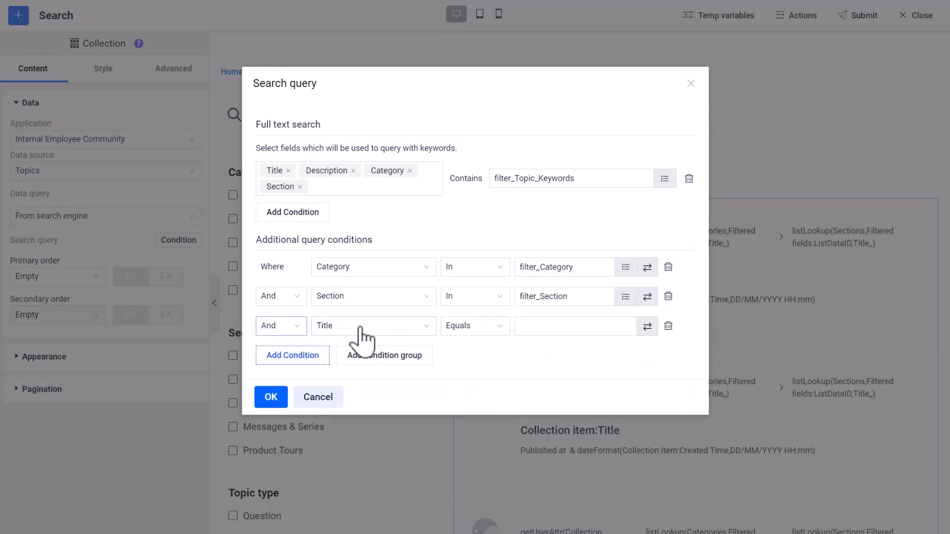
click(395, 327)
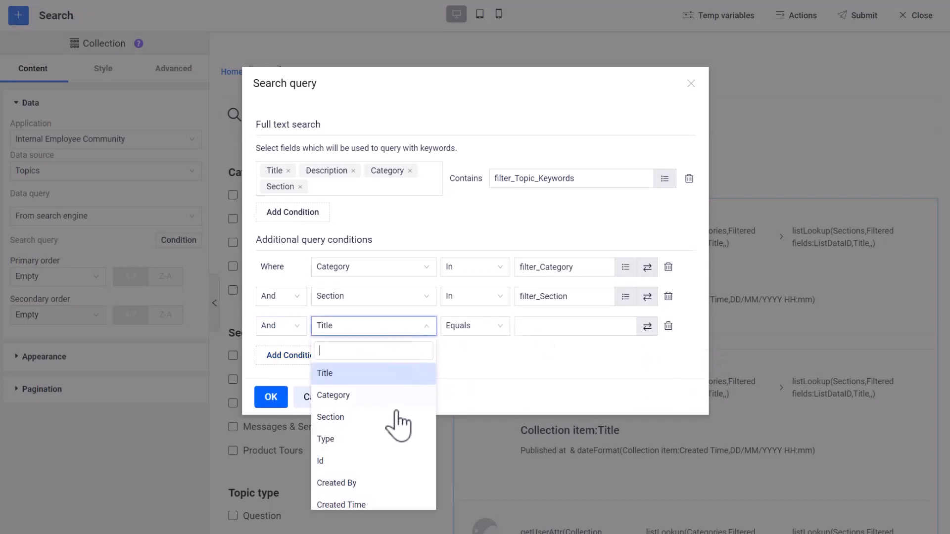
click(384, 506)
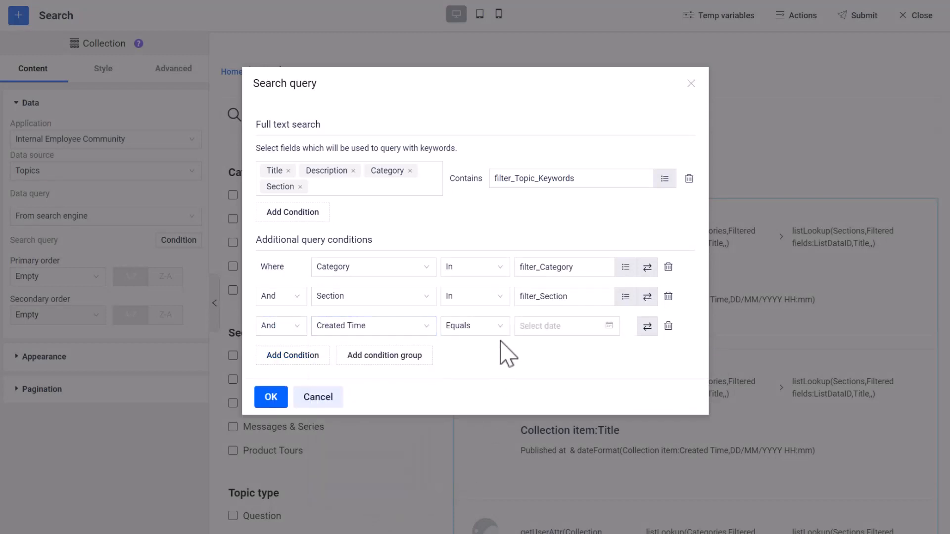
click(646, 326)
click(625, 326)
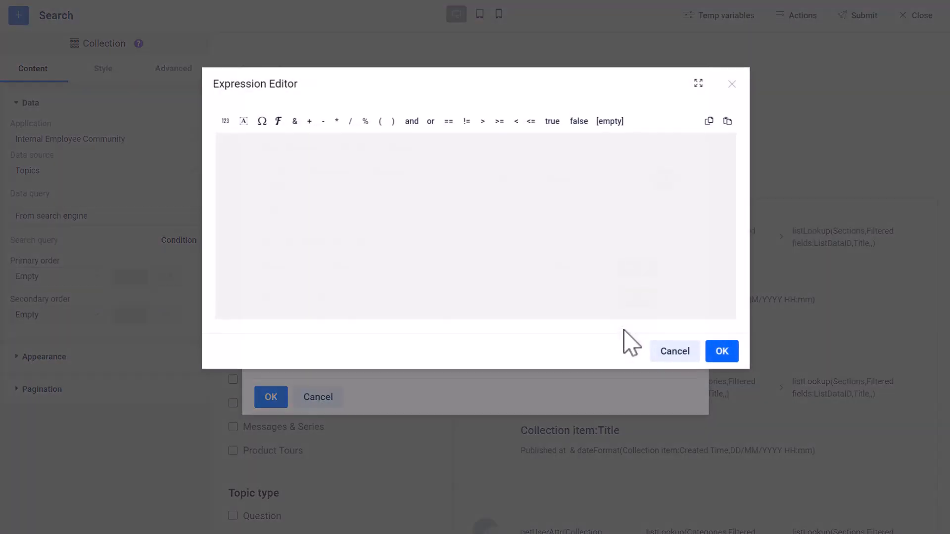
click(261, 121)
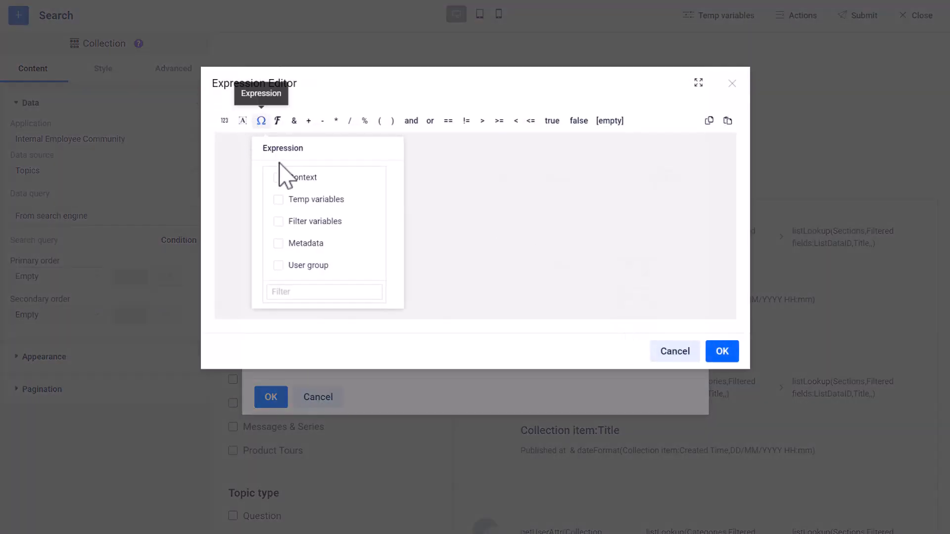
click(321, 223)
click(472, 203)
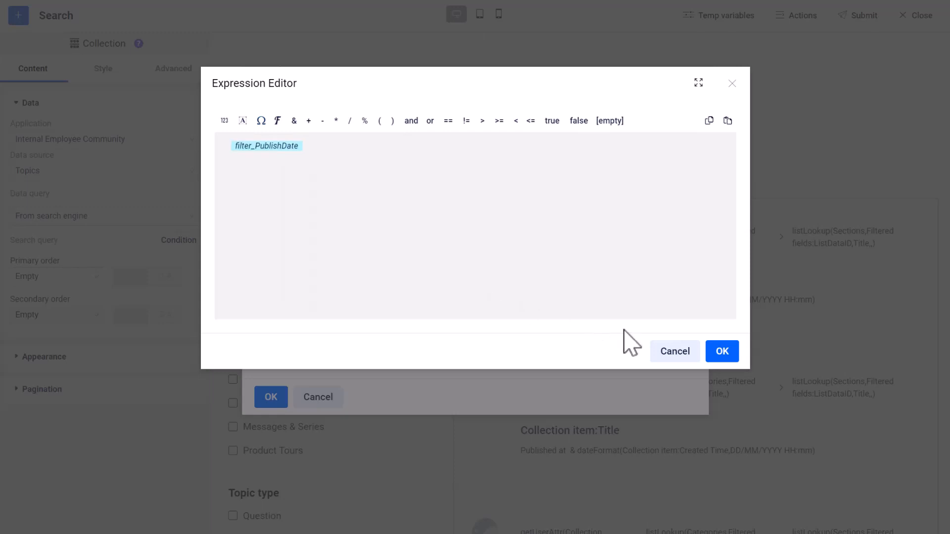
click(722, 352)
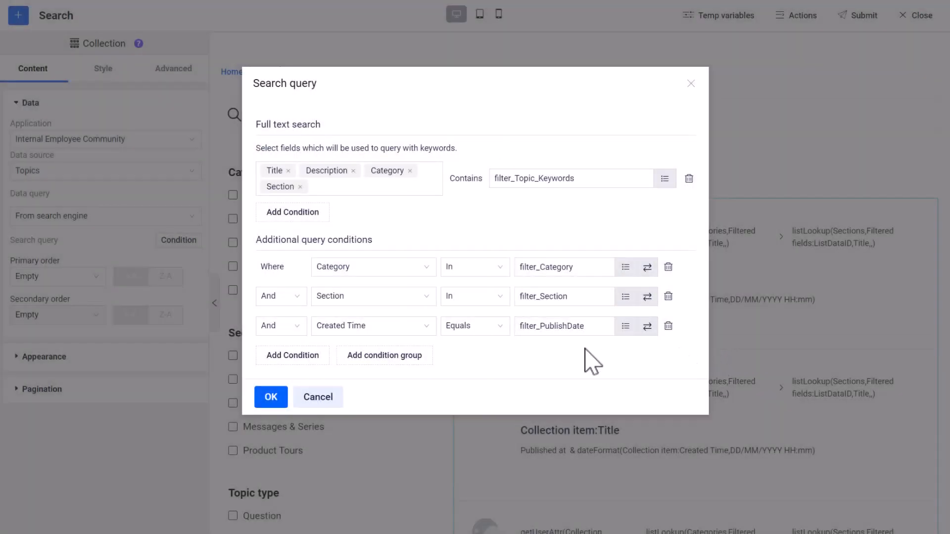
- Add an And condition where Type is In the filter variable filter_TopicType and apply the search query
click(324, 356)
click(369, 349)
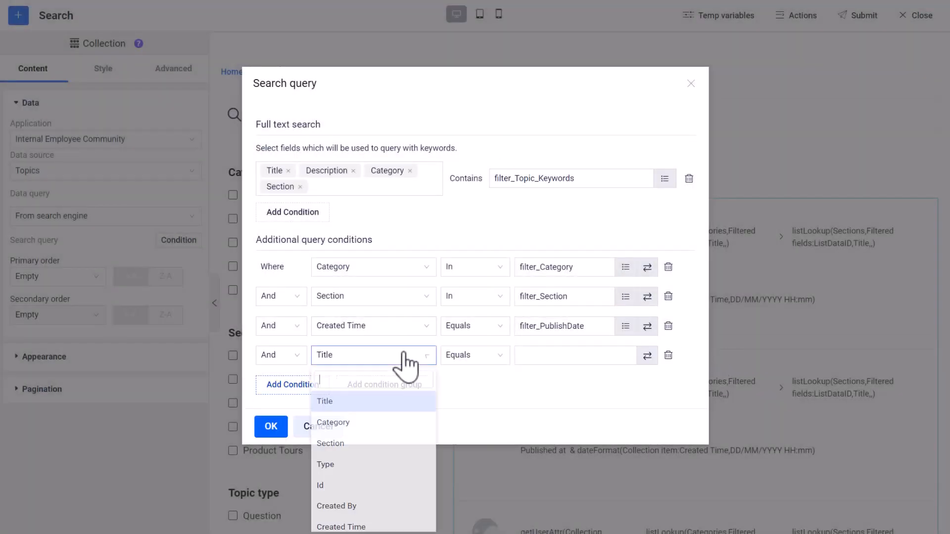
click(388, 472)
click(497, 355)
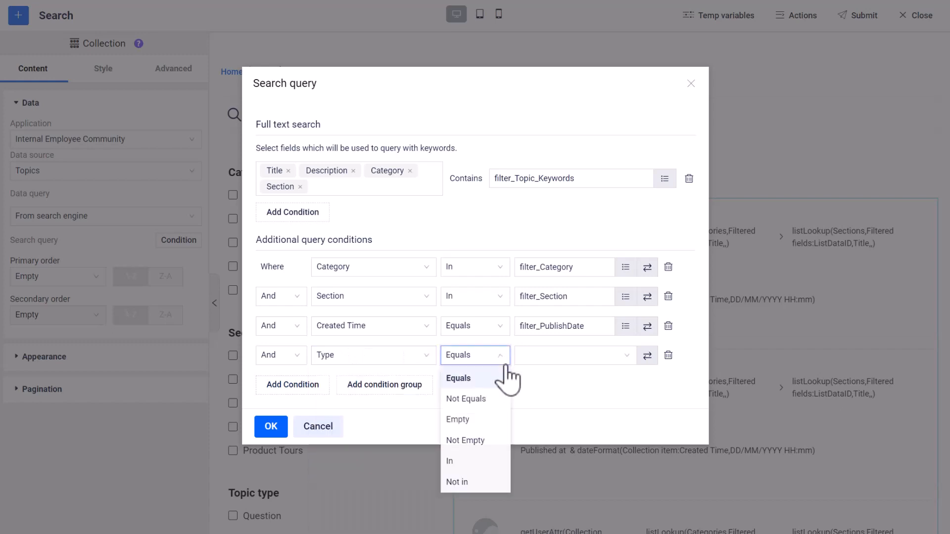
click(494, 462)
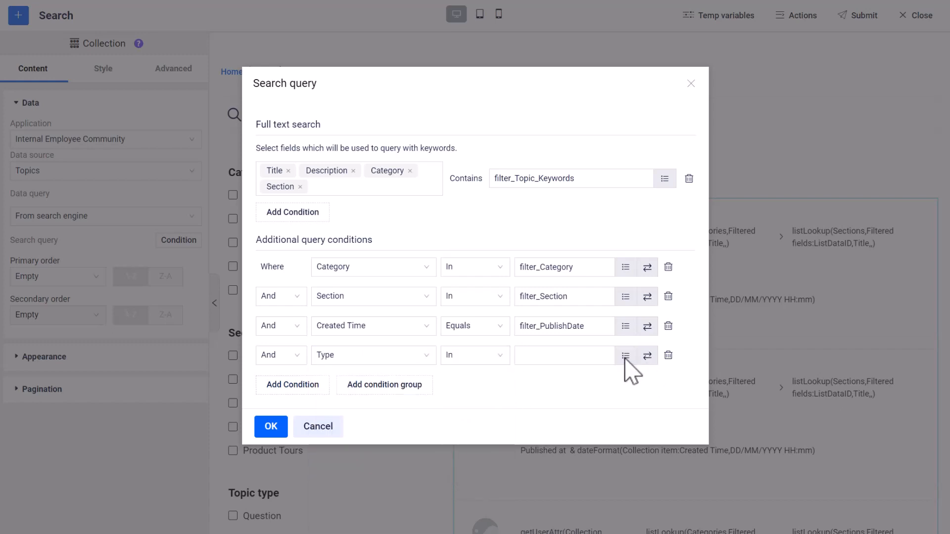
click(645, 357)
click(261, 121)
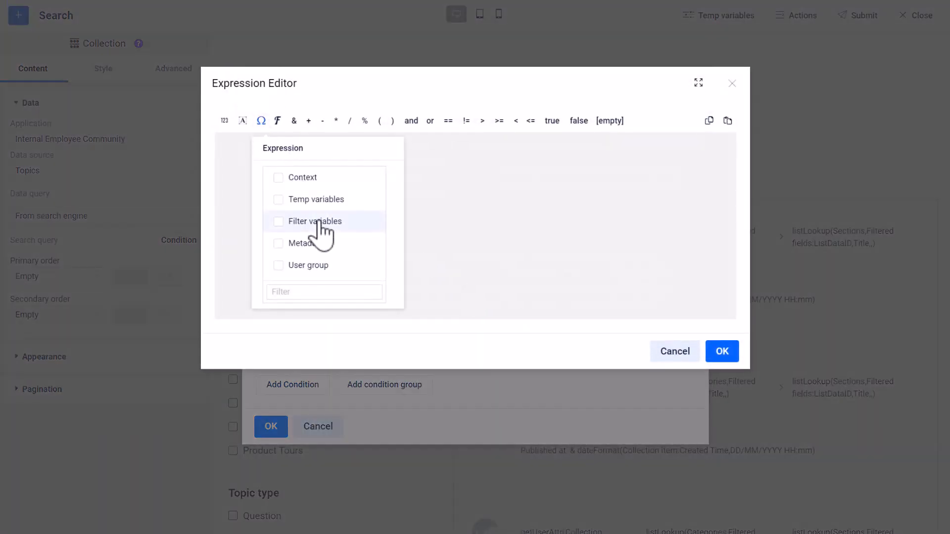
click(319, 221)
click(488, 266)
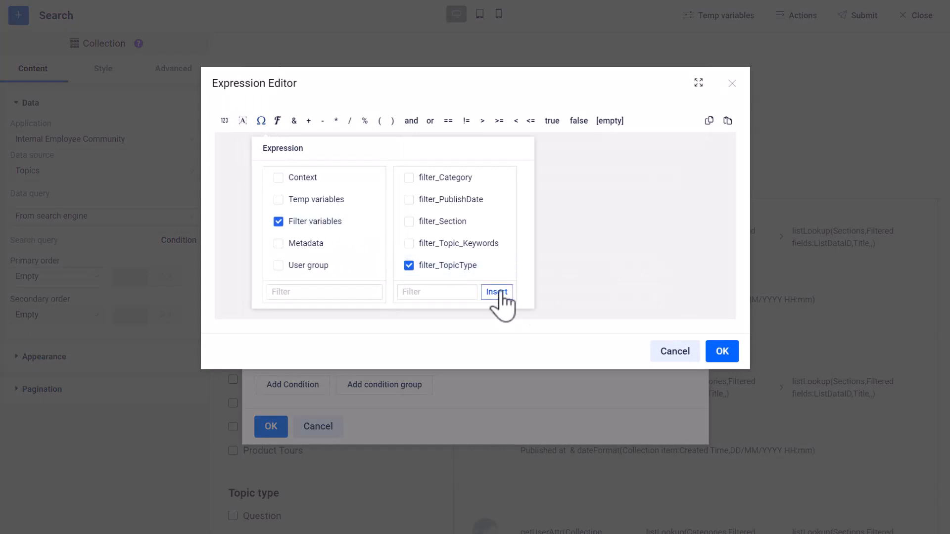
click(496, 292)
click(720, 352)
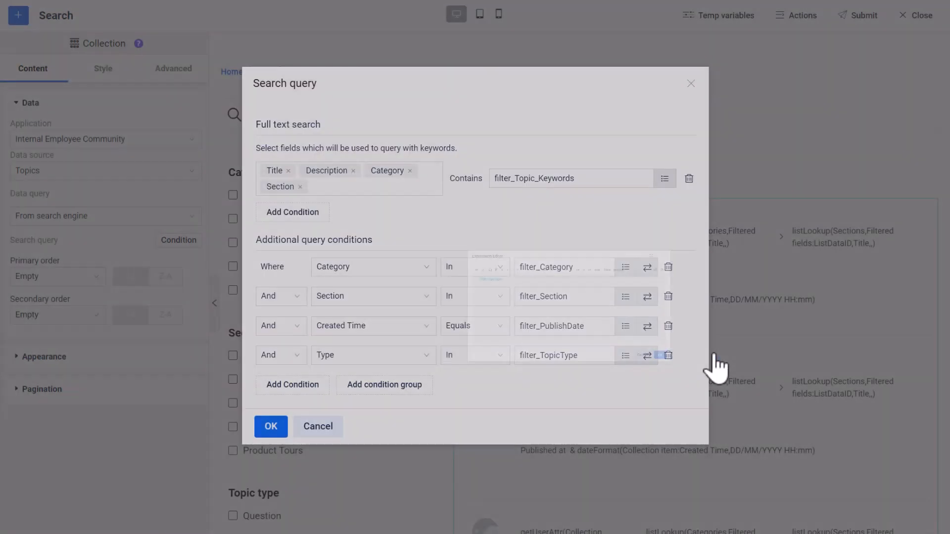
click(271, 427)
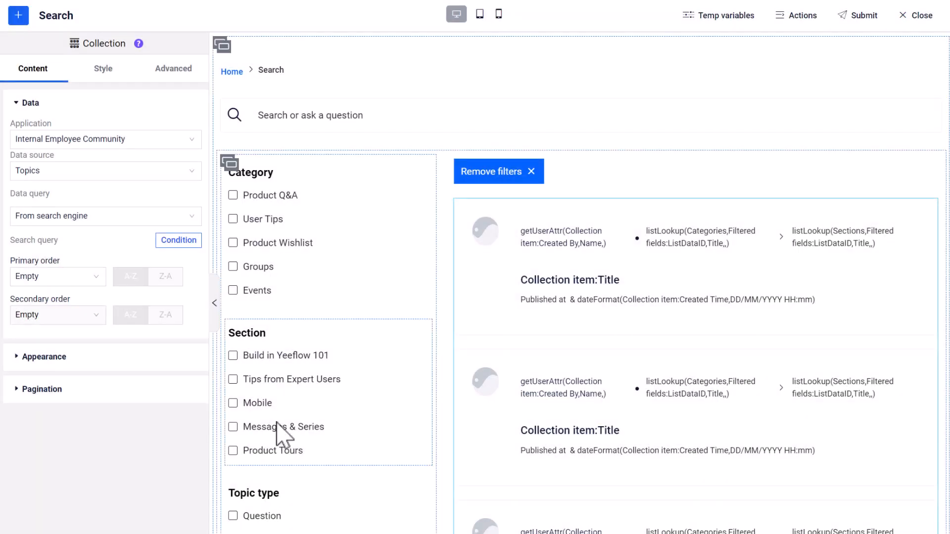
scroll(688, 374, down, 2)
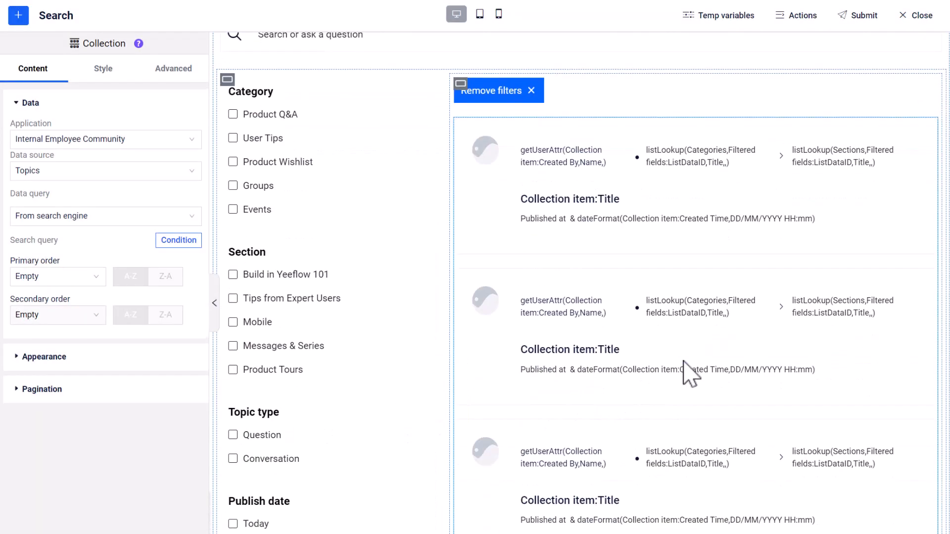
scroll(685, 368, down, 4)
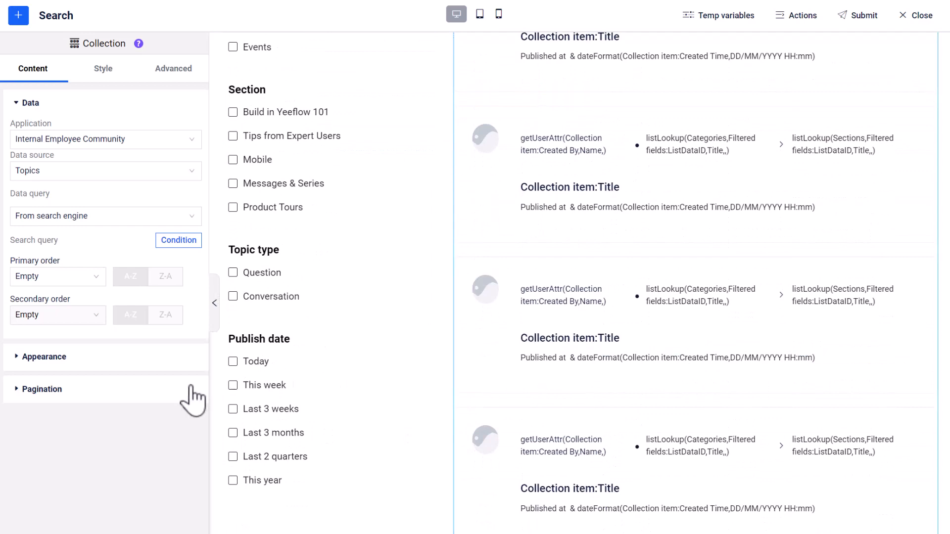
- Preview the Search page and test the category filter with Product Q&A and User Tips, clearing the filters before leaving the preview
click(186, 515)
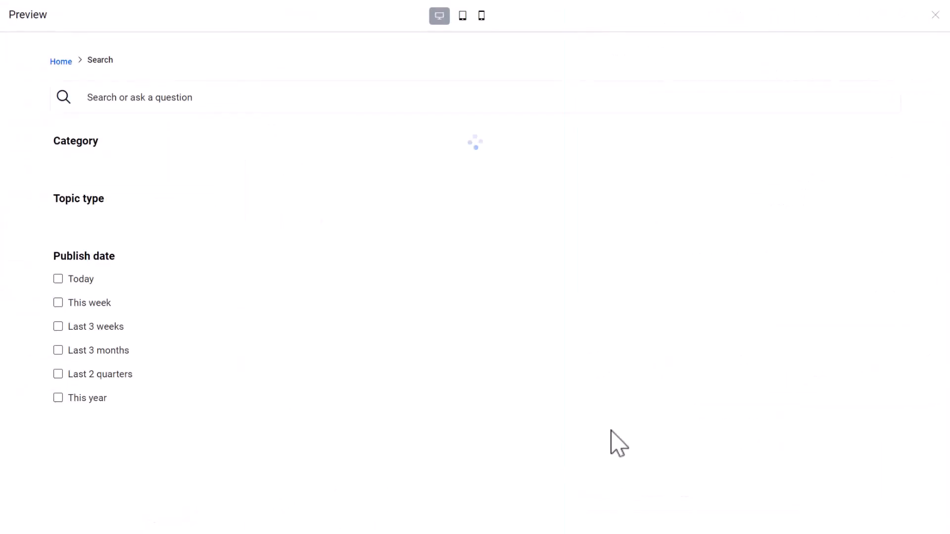
click(258, 106)
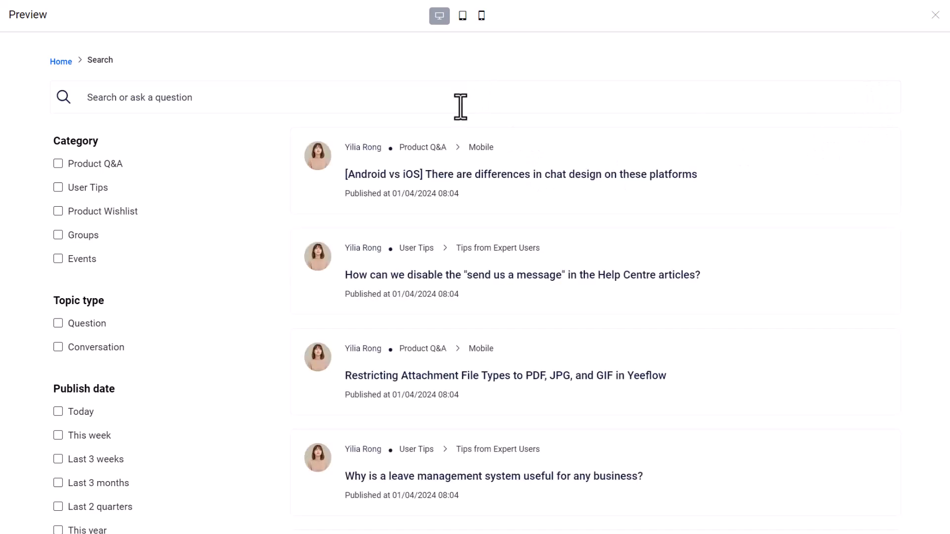
click(89, 163)
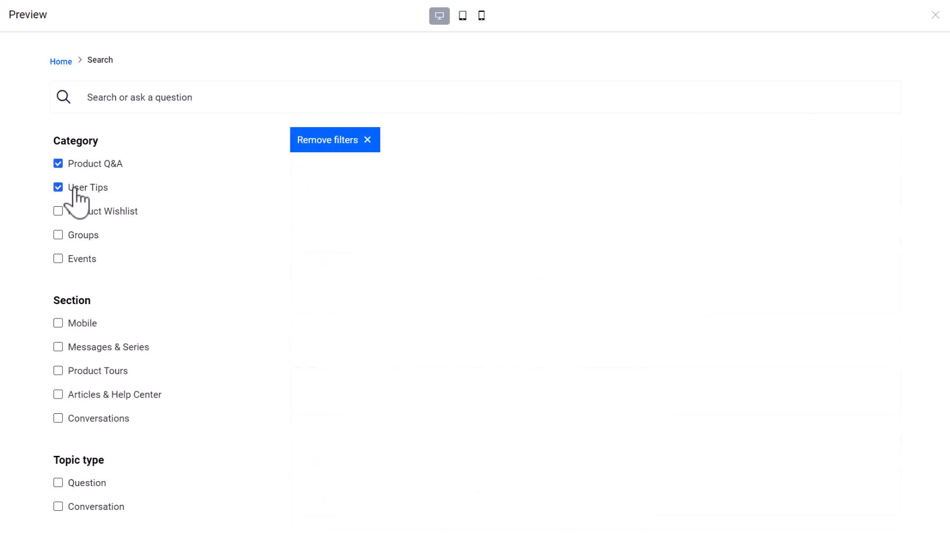
click(325, 141)
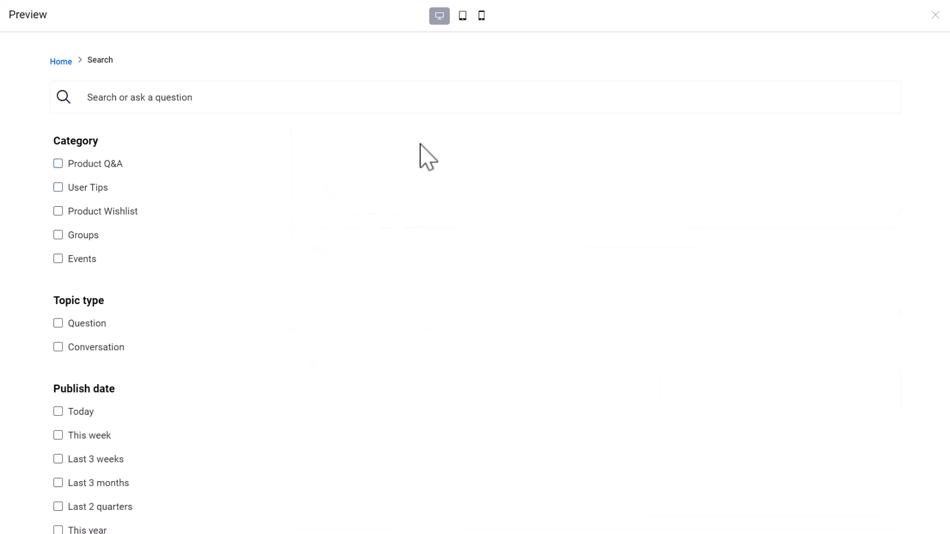
click(934, 15)
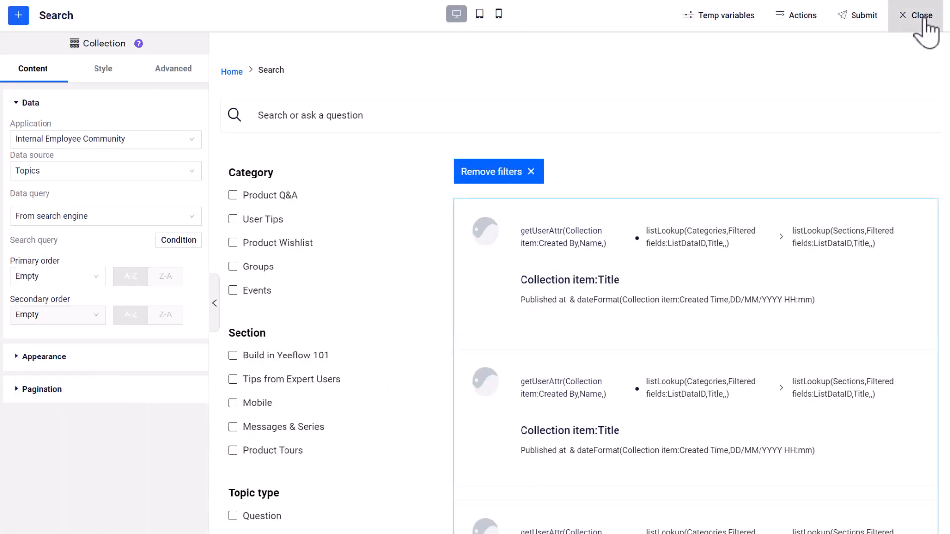
- Close the page designer, confirming the exit, and look over the topic list and filters on the live Search page
click(923, 21)
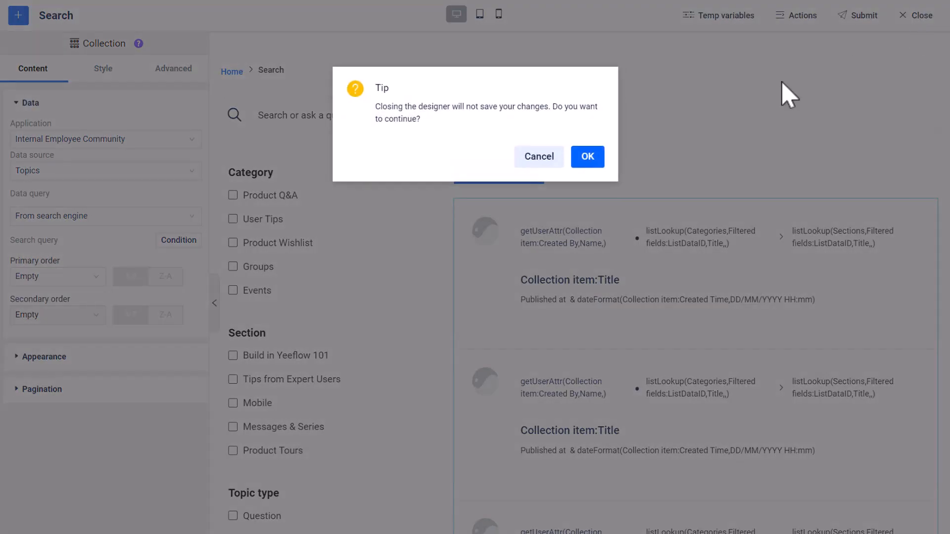
click(589, 157)
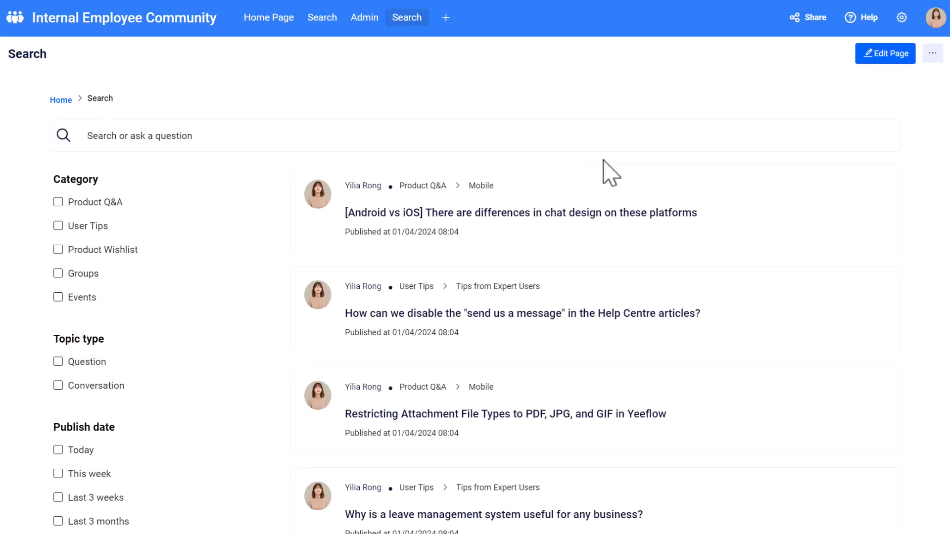
scroll(821, 197, down, 5)
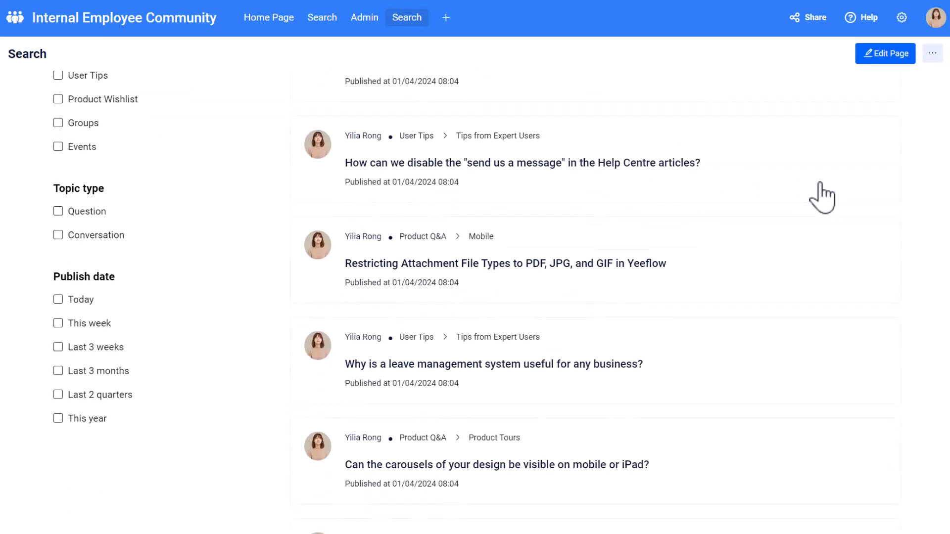
scroll(821, 197, up, 3)
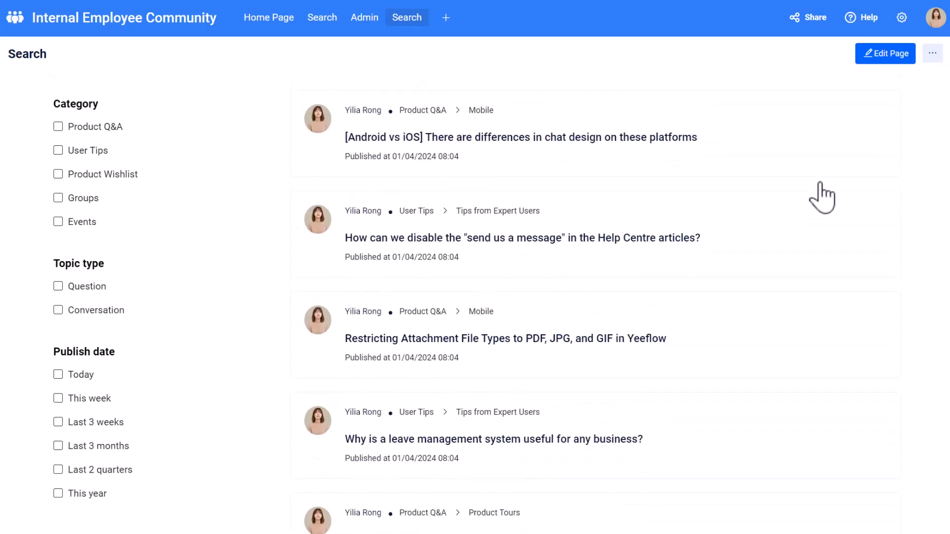